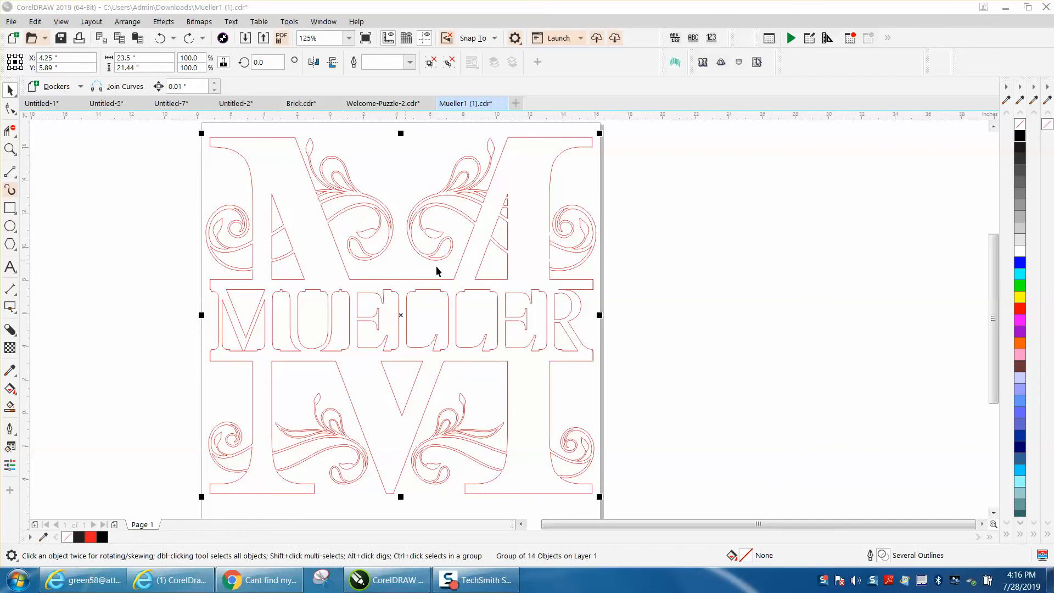
# Ungroup the entire split-letter monogram design.
pyautogui.click(643, 283)
pyautogui.scroll(-2, 643, 282)
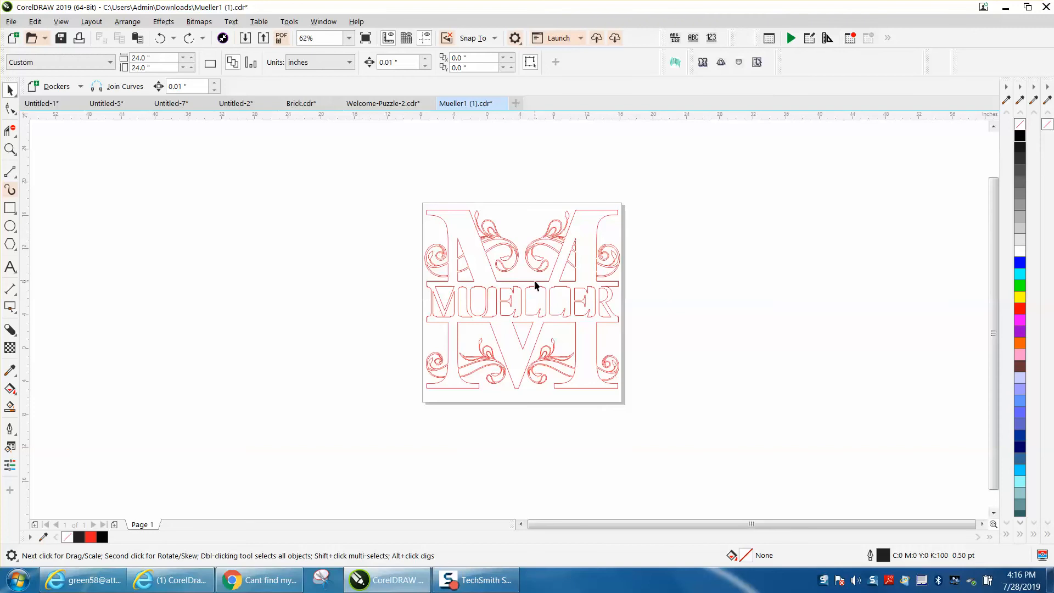
pyautogui.scroll(6, 535, 280)
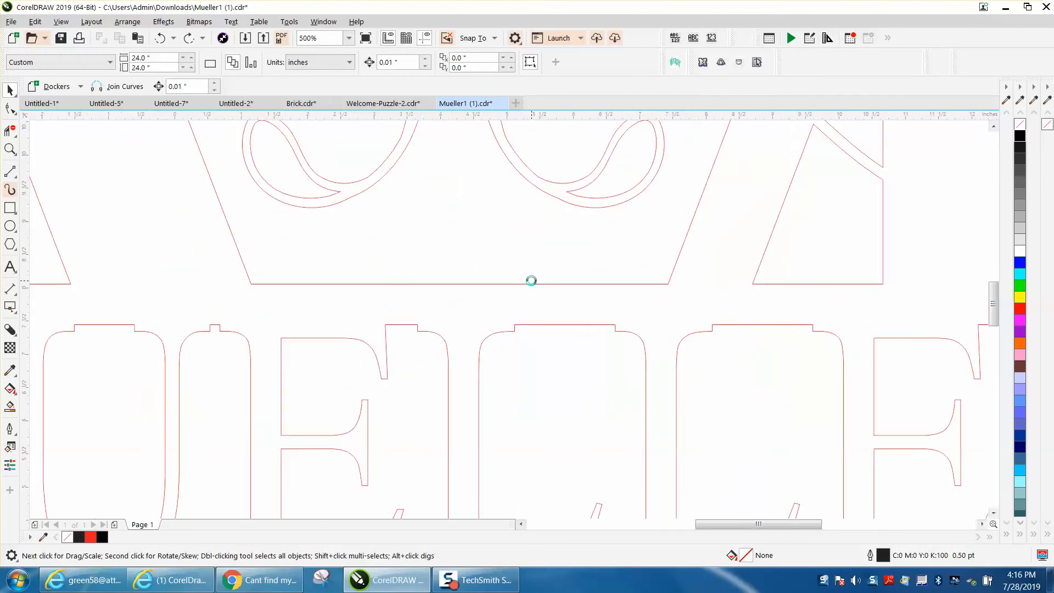
pyautogui.scroll(2, 531, 281)
pyautogui.scroll(2, 531, 281)
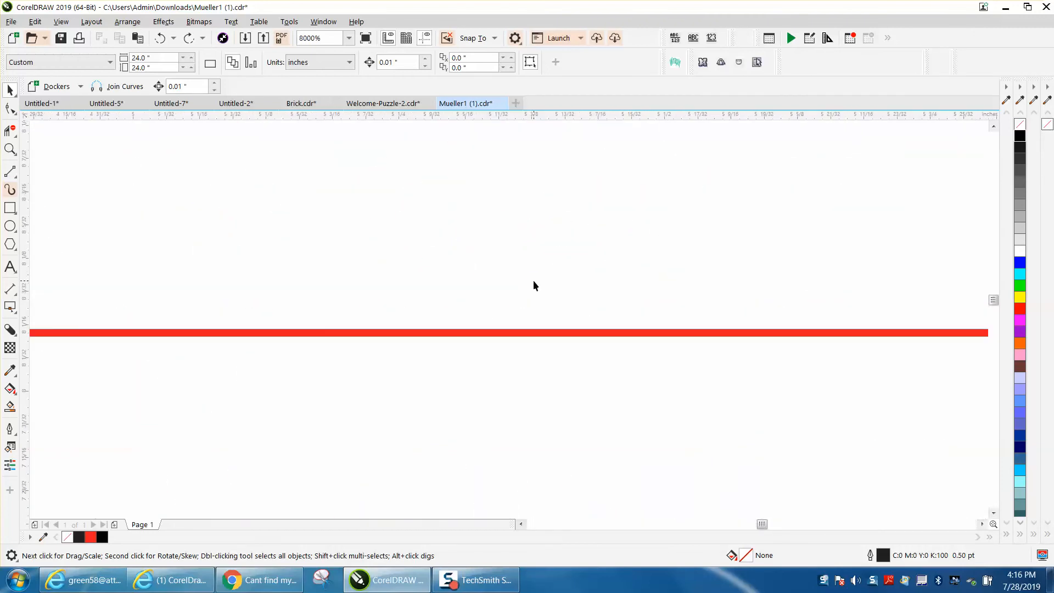
pyautogui.scroll(-2, 531, 283)
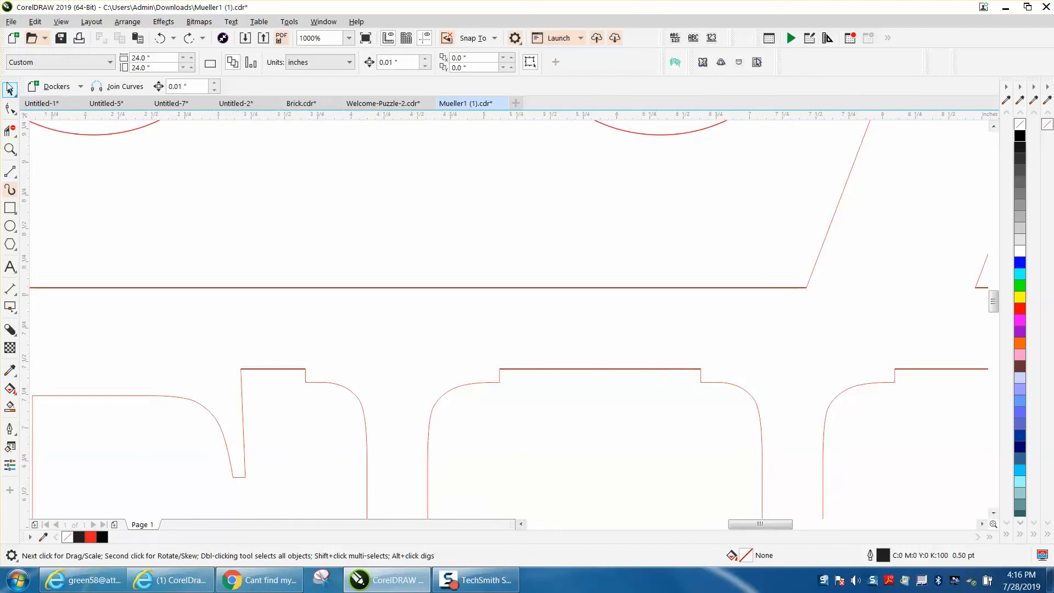
pyautogui.click(261, 290)
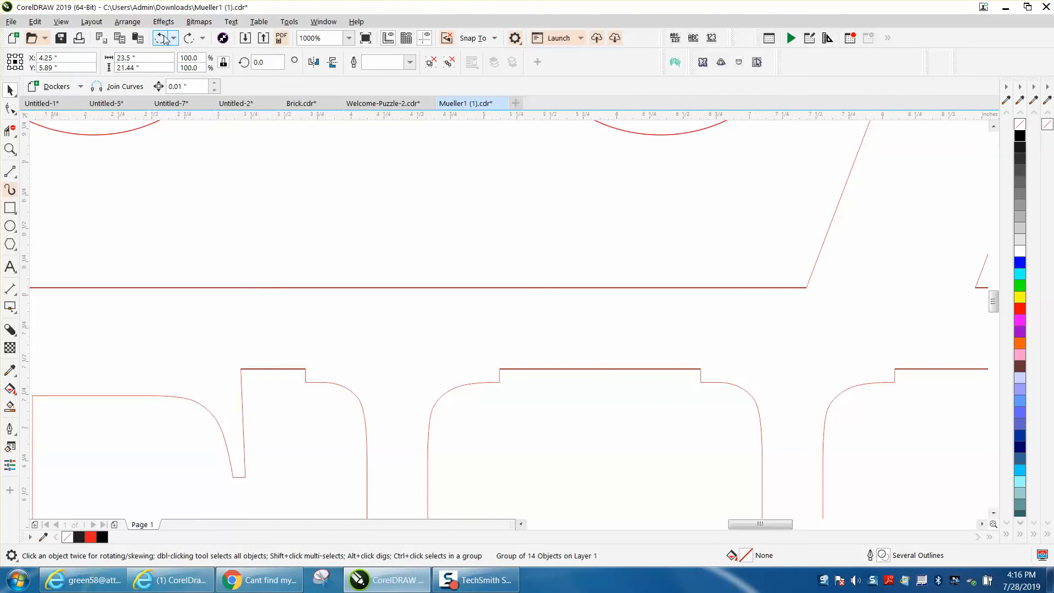
pyautogui.click(127, 21)
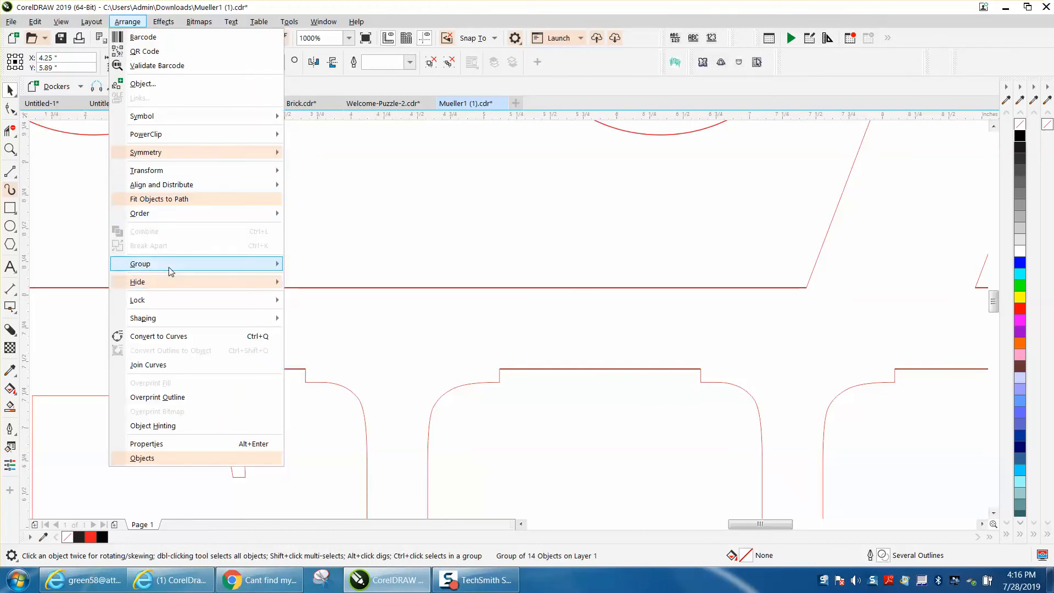
pyautogui.moveTo(165, 266)
pyautogui.click(313, 281)
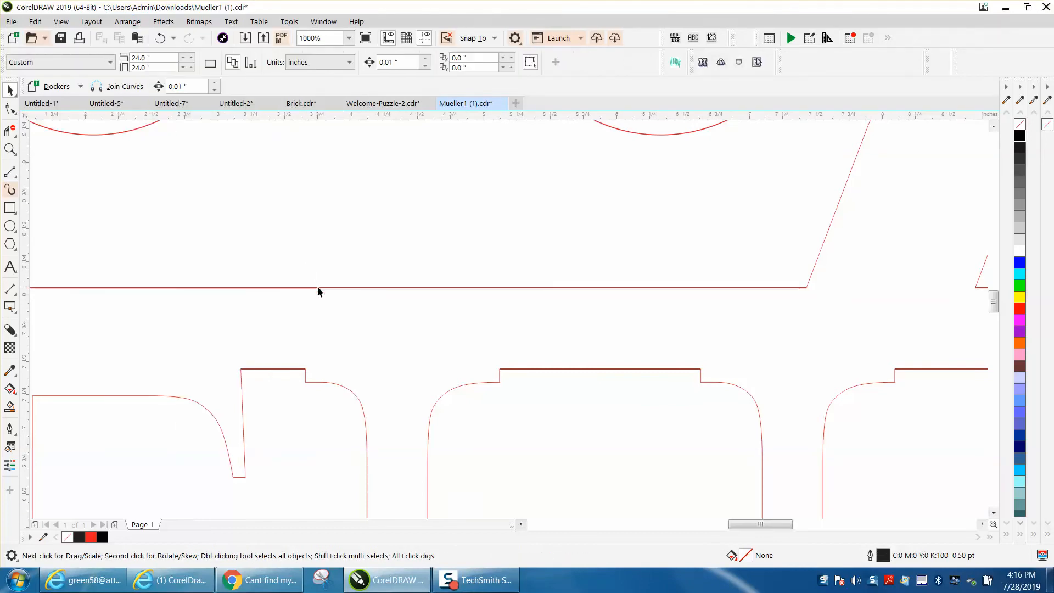
# Try moving the curve of horizontal segments above the name band upward, and undo the changes to it.
pyautogui.click(319, 288)
pyautogui.moveTo(319, 287); pyautogui.dragTo(322, 228)
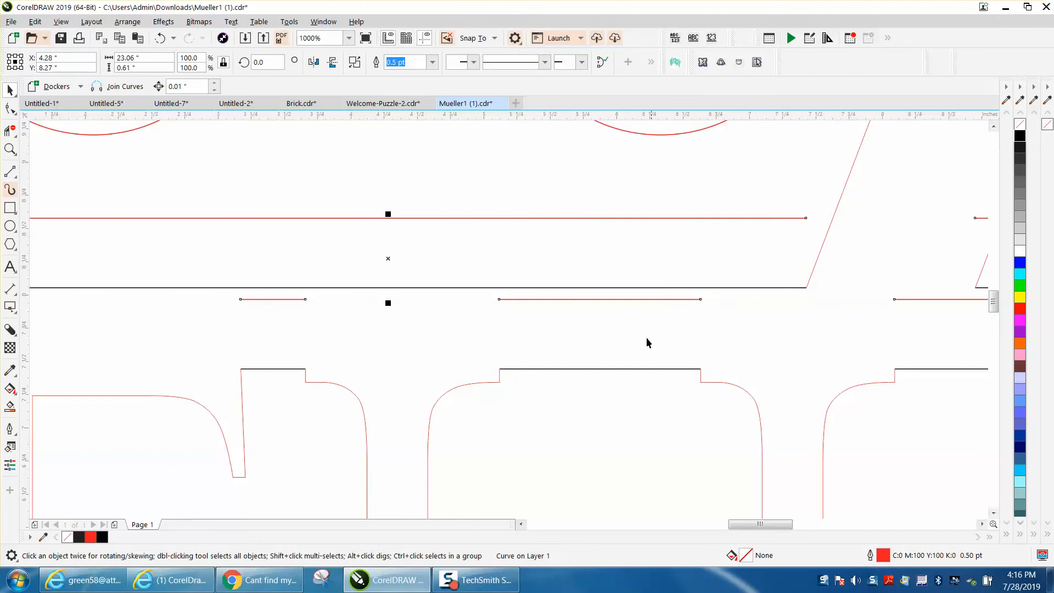
pyautogui.scroll(-2, 608, 338)
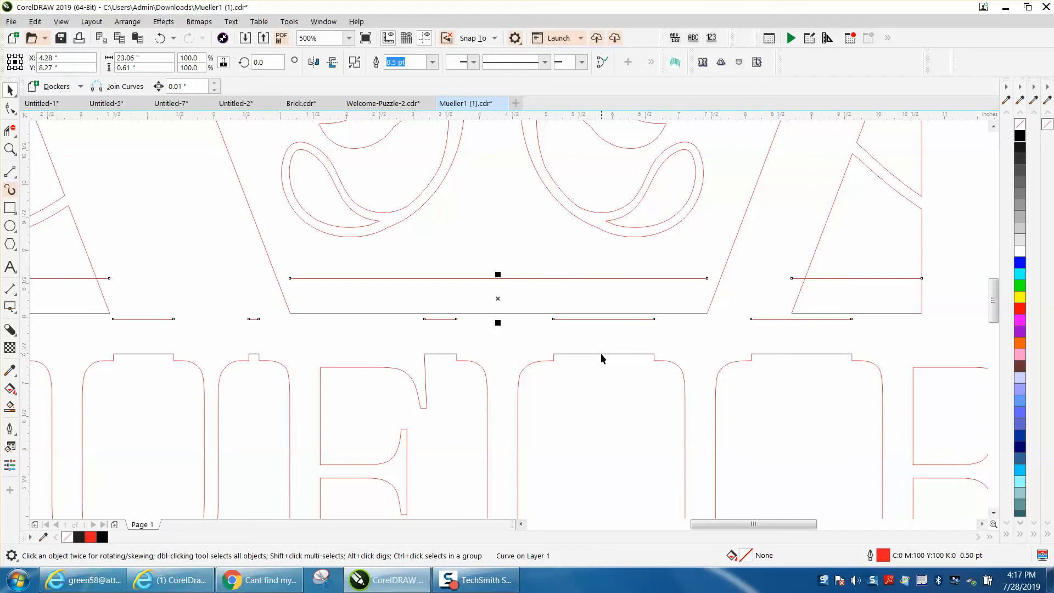
pyautogui.click(602, 354)
pyautogui.press('Delete')
pyautogui.click(161, 38)
pyautogui.click(161, 38)
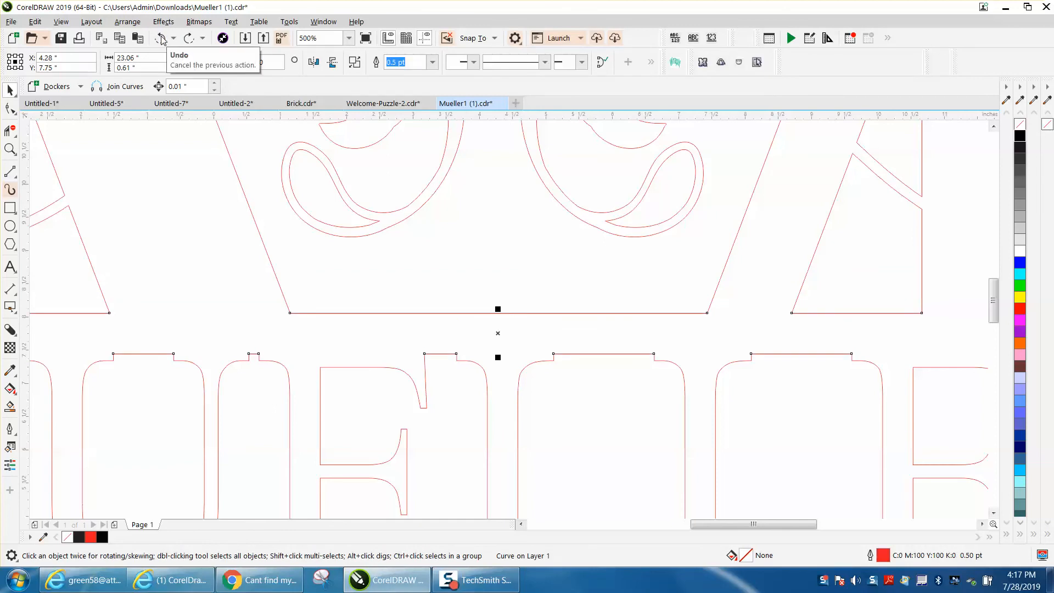
# Draw a rectangle about 29.55 by 24.93 inches around the whole monogram.
pyautogui.scroll(-4, 584, 292)
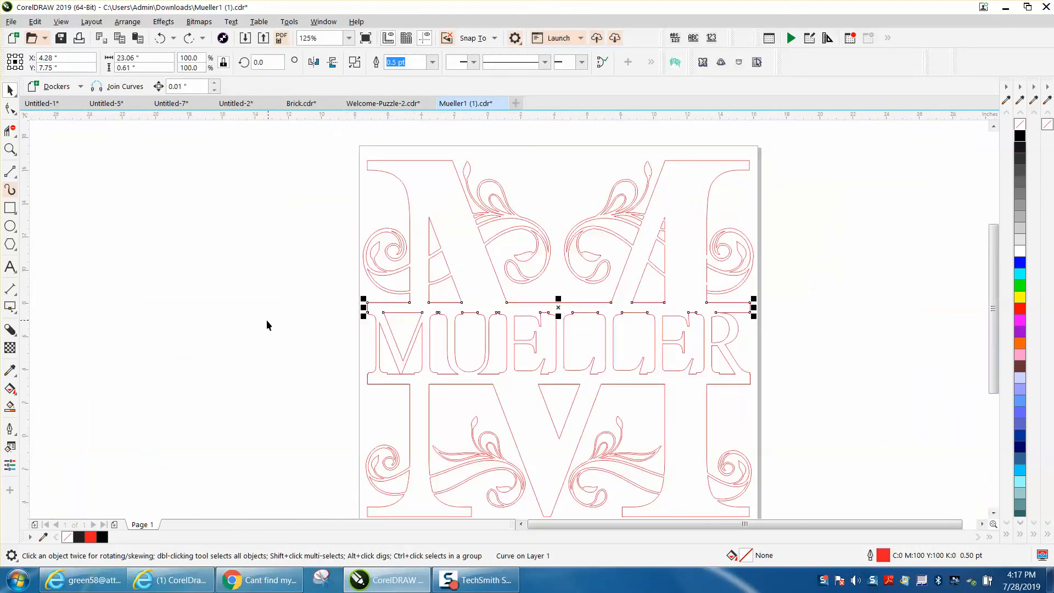
pyautogui.scroll(-2, 347, 341)
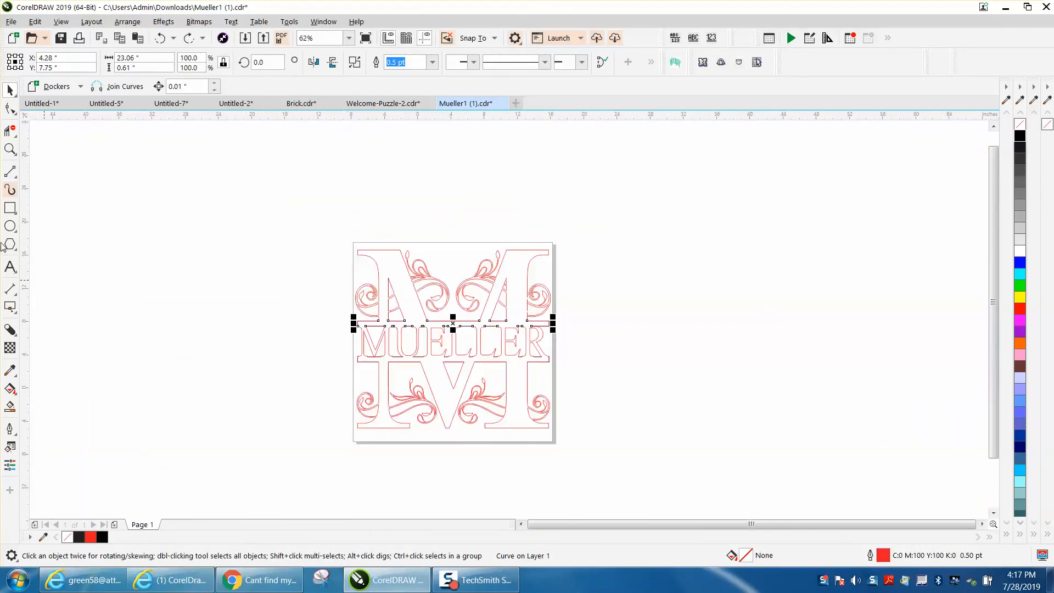
pyautogui.click(10, 208)
pyautogui.moveTo(333, 239); pyautogui.dragTo(578, 446)
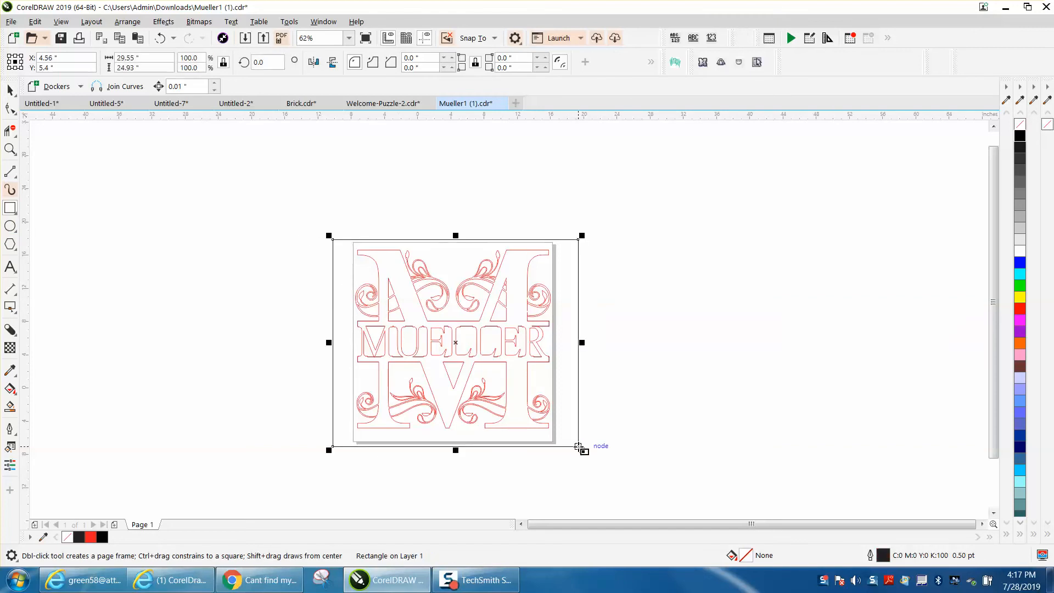
# Try a blue Smart Fill inside the body of the large letter, and undo the fill.
pyautogui.click(10, 406)
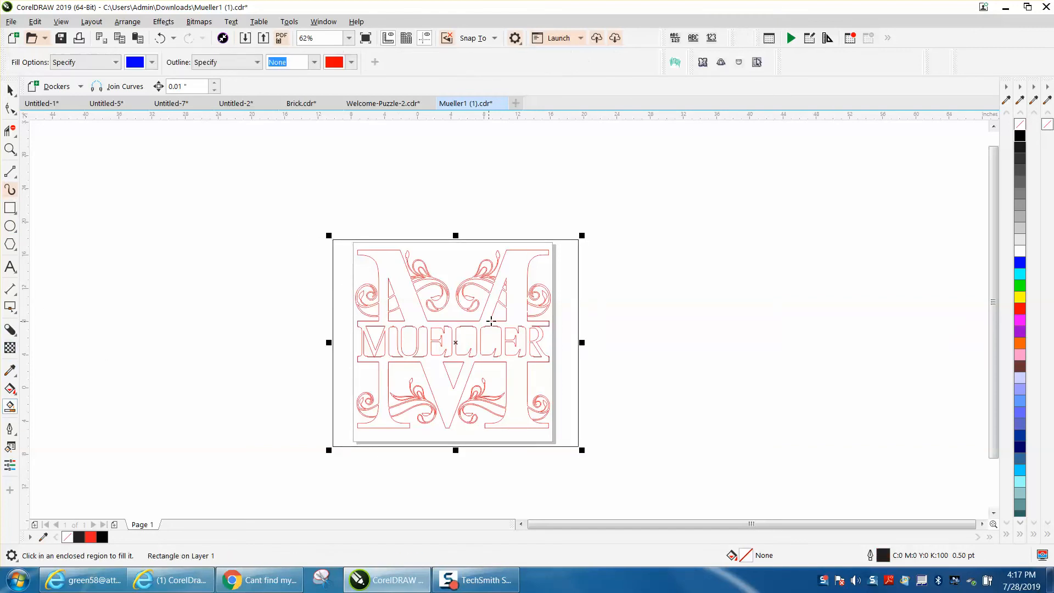
pyautogui.click(389, 275)
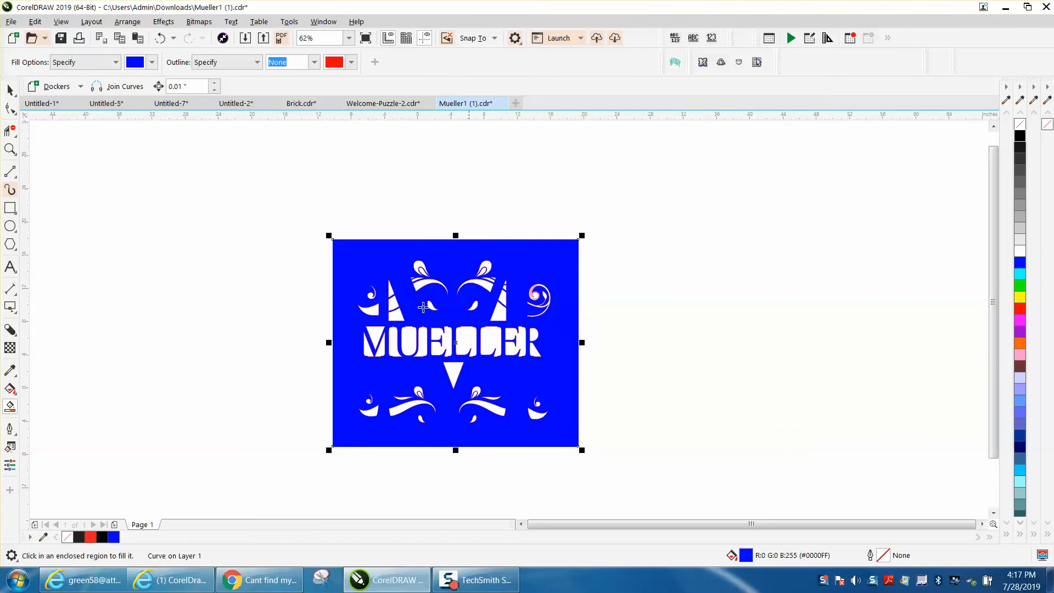
pyautogui.click(160, 38)
# Draw a nearly vertical line about 31.21 inches tall and a nearly horizontal one about 37.09 inches wide, crossing over the monogram's middle.
pyautogui.click(9, 172)
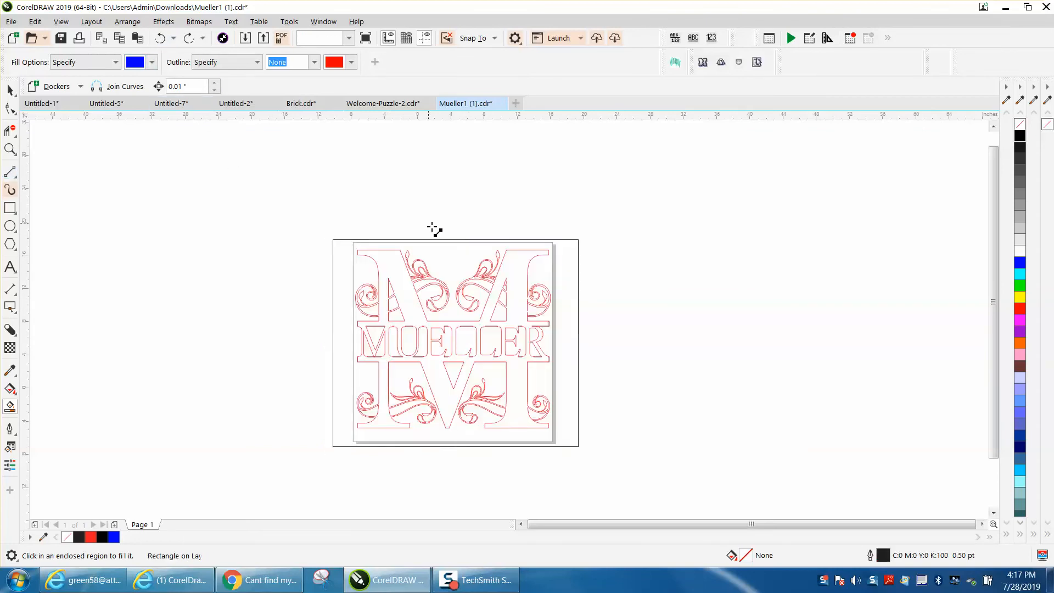
pyautogui.moveTo(455, 213); pyautogui.dragTo(452, 471)
pyautogui.moveTo(287, 330); pyautogui.dragTo(626, 360)
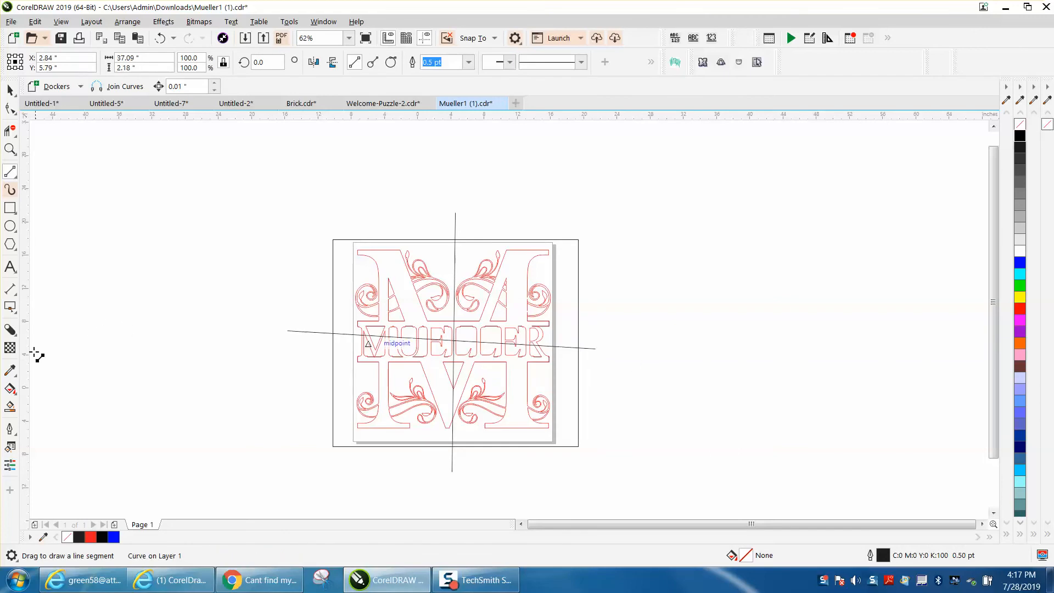
# Test each quadrant of the large letter for leaks with a blue Smart Fill, undoing every fill.
pyautogui.click(10, 408)
pyautogui.click(384, 272)
pyautogui.hotkey('ctrl', 'z')
pyautogui.click(426, 373)
pyautogui.hotkey('ctrl', 'z')
pyautogui.click(516, 372)
pyautogui.hotkey('ctrl', 'z')
pyautogui.click(519, 302)
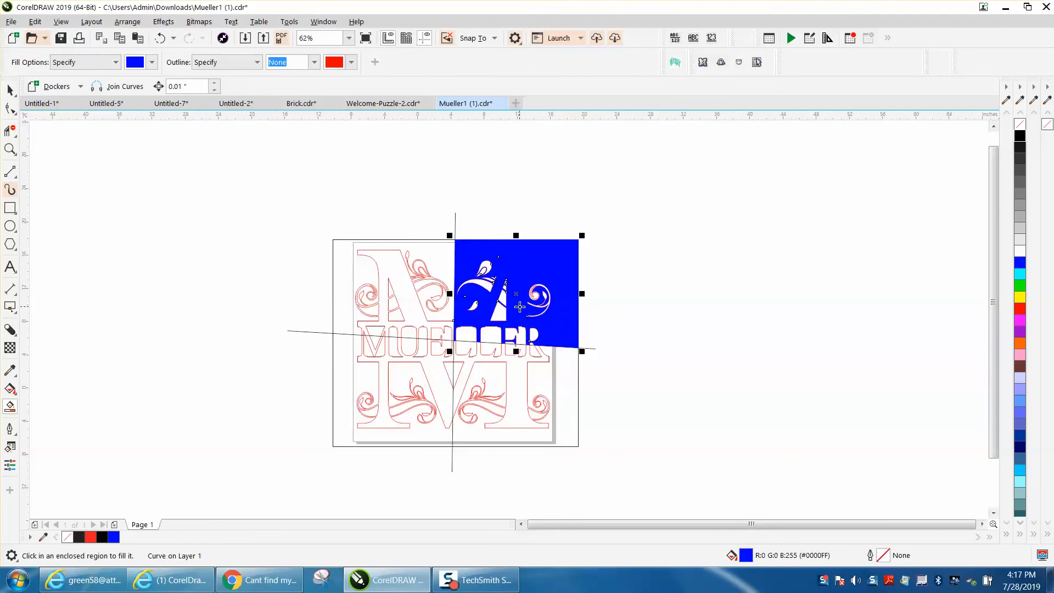
pyautogui.click(160, 38)
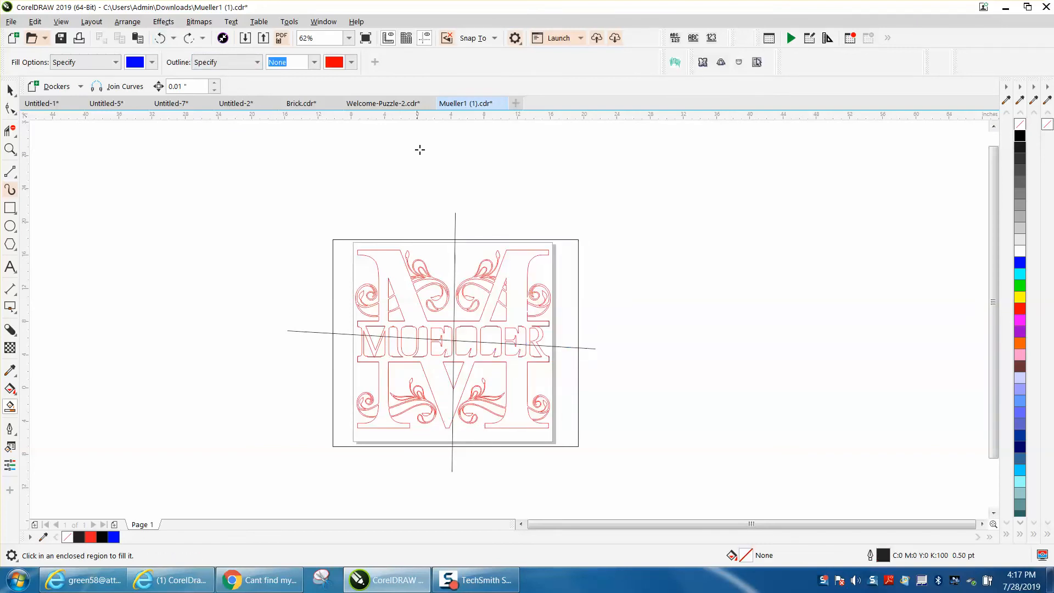
# Move the nearly vertical dividing line right to about X 9.57 inches, through the upper right leg of the large letter.
pyautogui.click(10, 90)
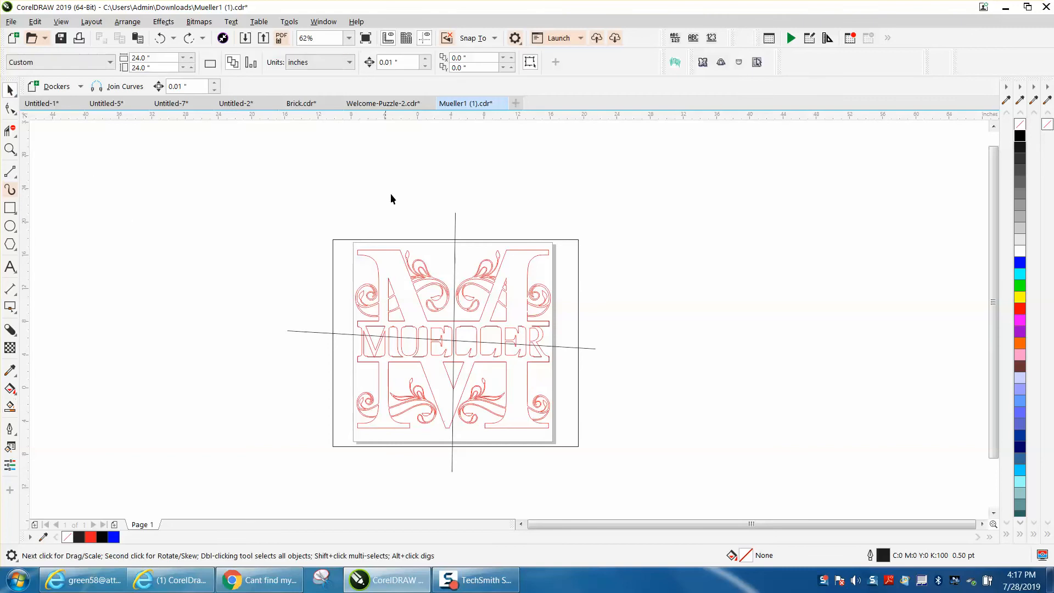
pyautogui.click(453, 226)
pyautogui.moveTo(455, 225); pyautogui.dragTo(497, 224)
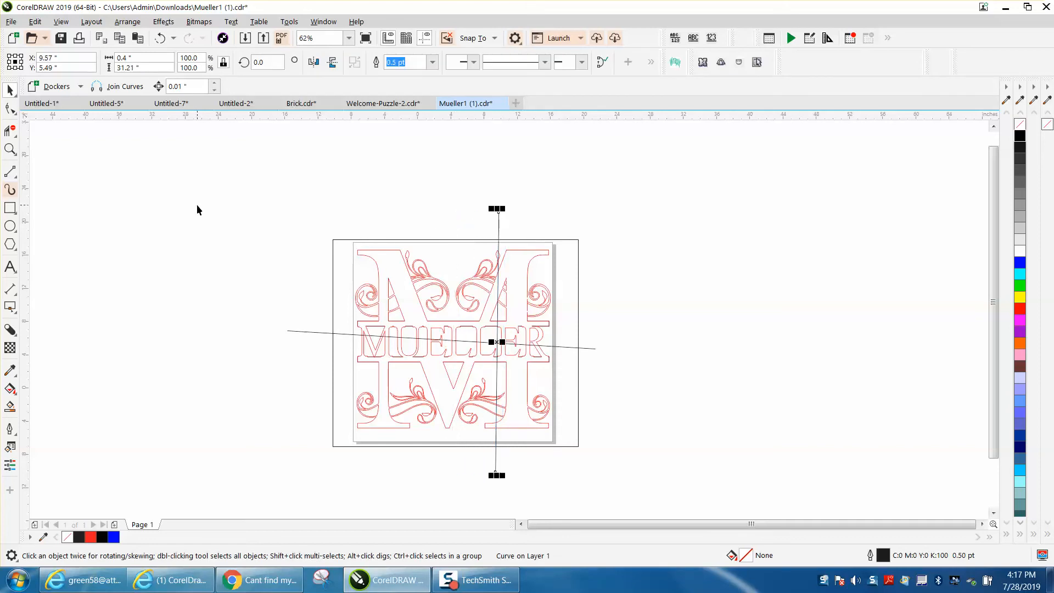
# Test the narrowed upper-right section for leaks with a blue Smart Fill, and undo the fill.
pyautogui.click(10, 406)
pyautogui.click(523, 272)
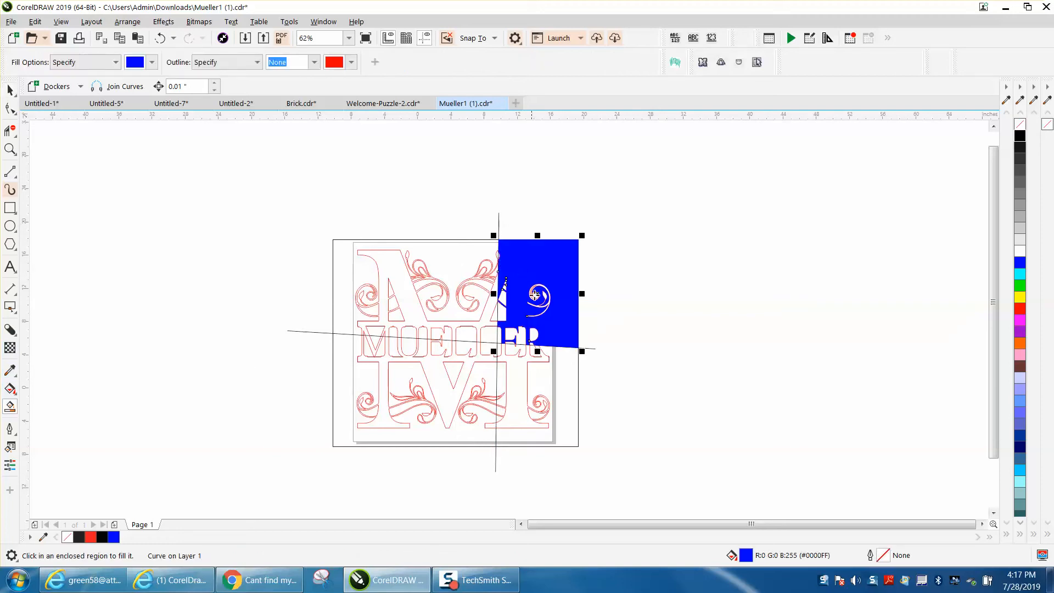
pyautogui.click(10, 149)
pyautogui.click(160, 38)
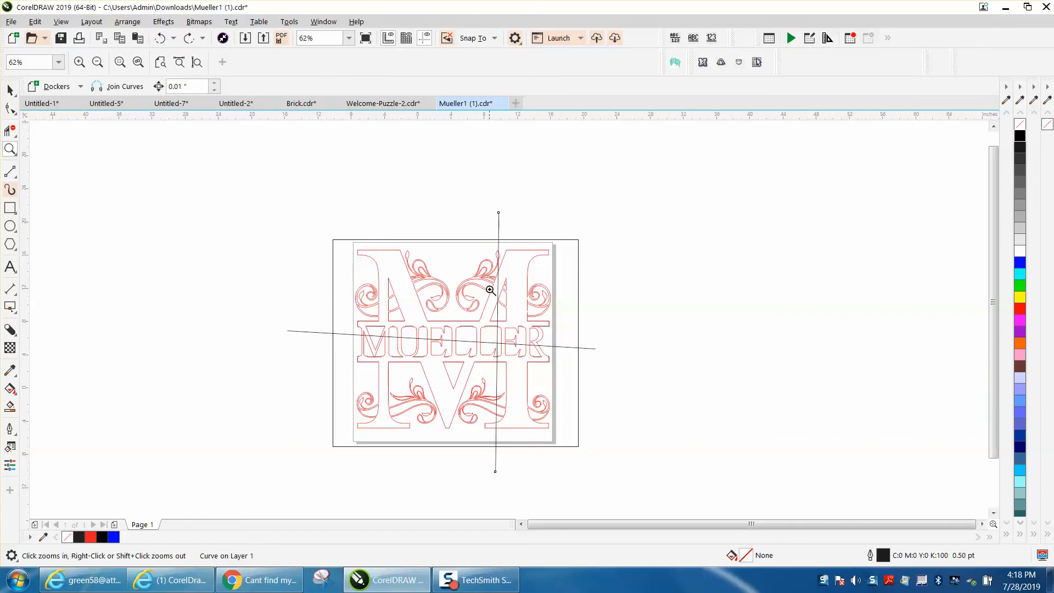
# Join the two pairs of open end nodes on the vertical letter edge beside the upper-right scroll.
pyautogui.moveTo(491, 291); pyautogui.dragTo(546, 326)
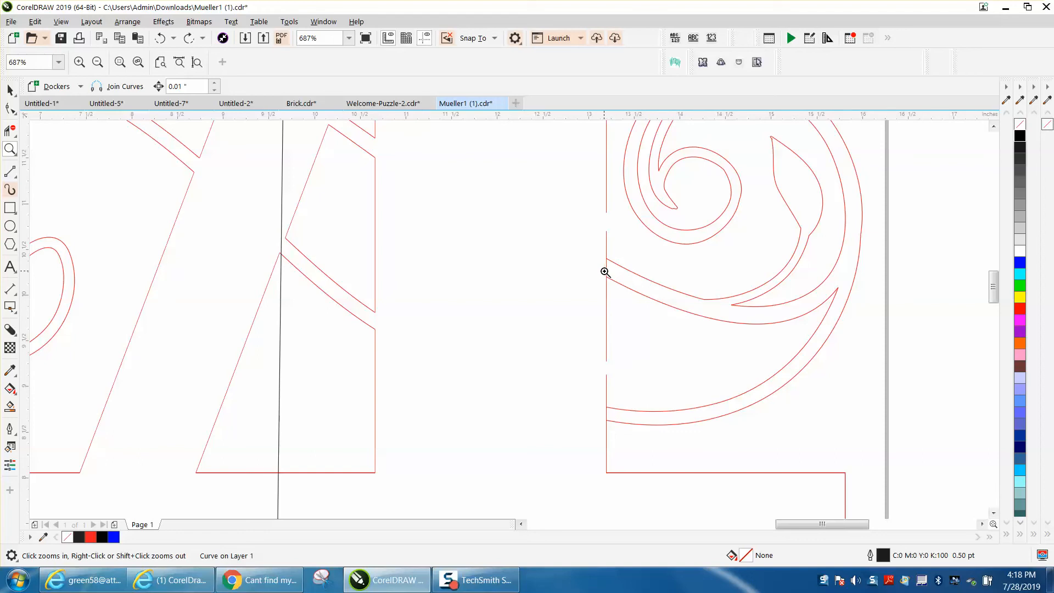
pyautogui.click(9, 96)
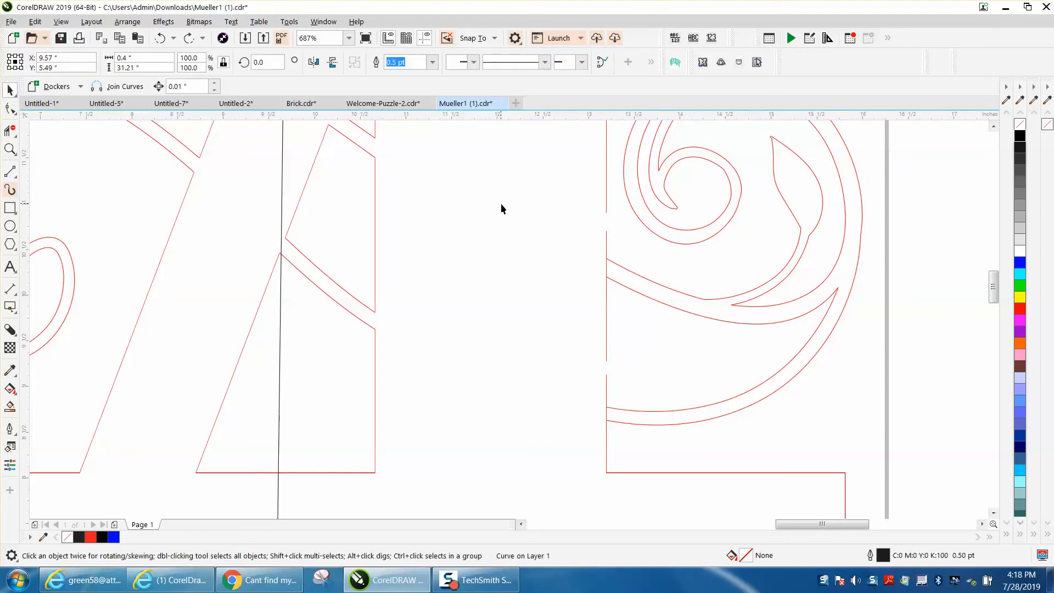
pyautogui.click(10, 108)
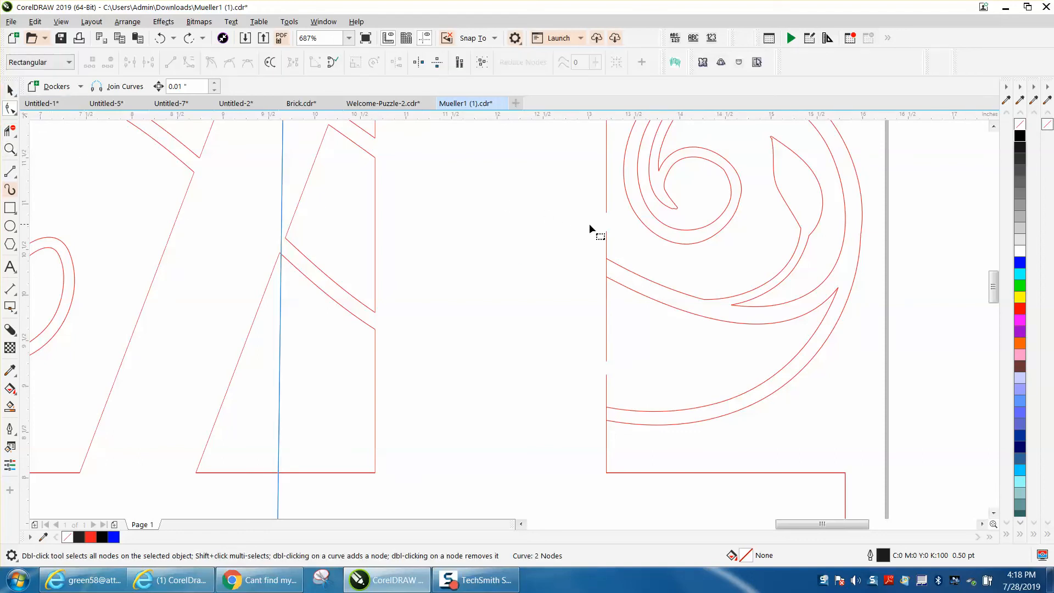
pyautogui.click(605, 234)
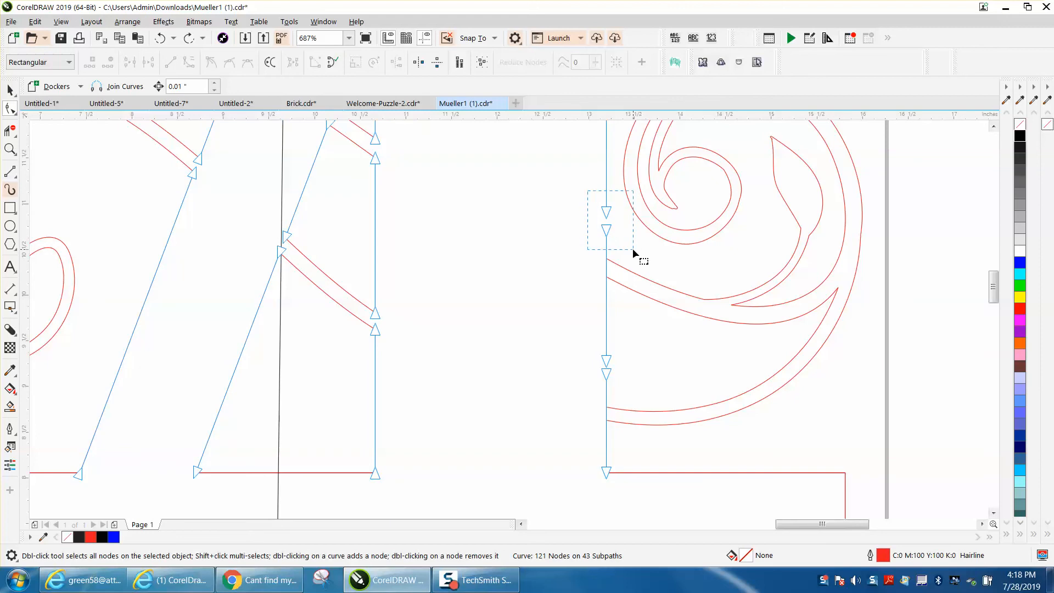
pyautogui.moveTo(632, 249); pyautogui.dragTo(632, 248)
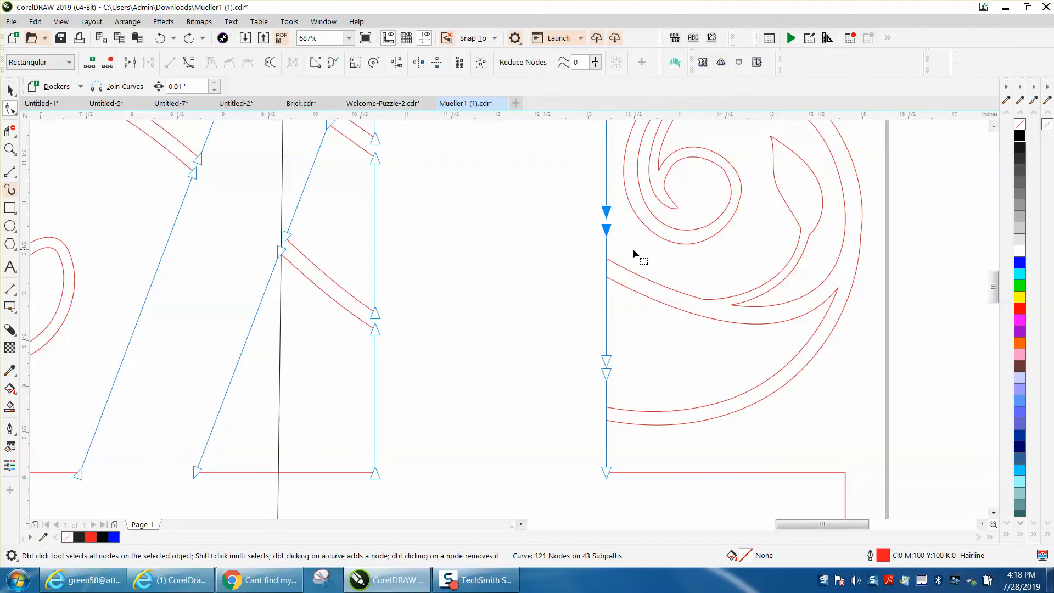
pyautogui.click(131, 64)
pyautogui.moveTo(536, 324); pyautogui.dragTo(649, 388)
pyautogui.click(130, 63)
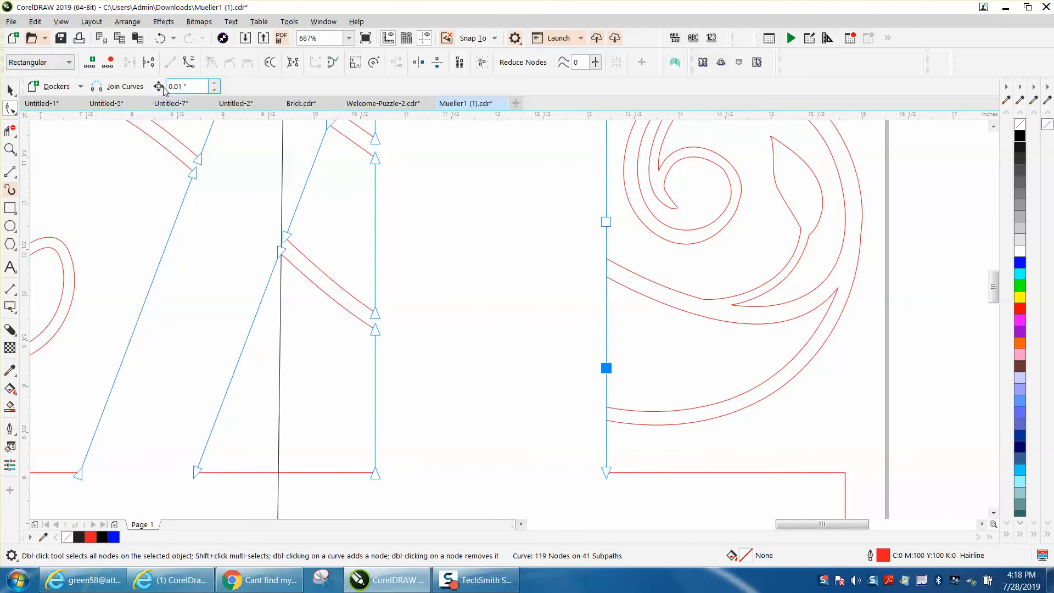
pyautogui.click(480, 265)
pyautogui.click(480, 265)
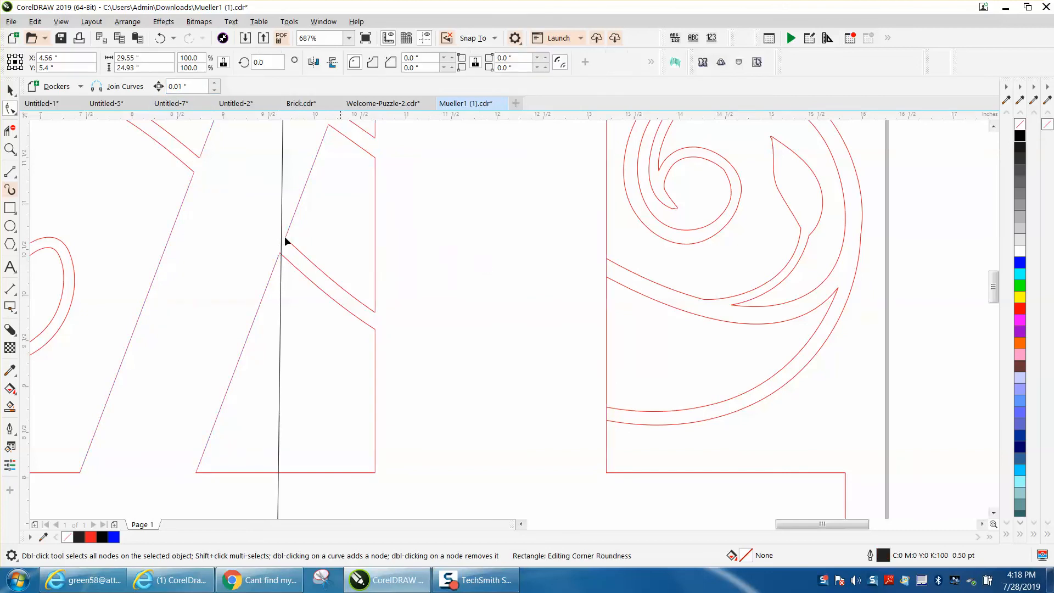
# Delete the two short segments of the vertical letter edge that close off the upper-right scroll's branches, using Virtual Segment Delete.
pyautogui.click(10, 130)
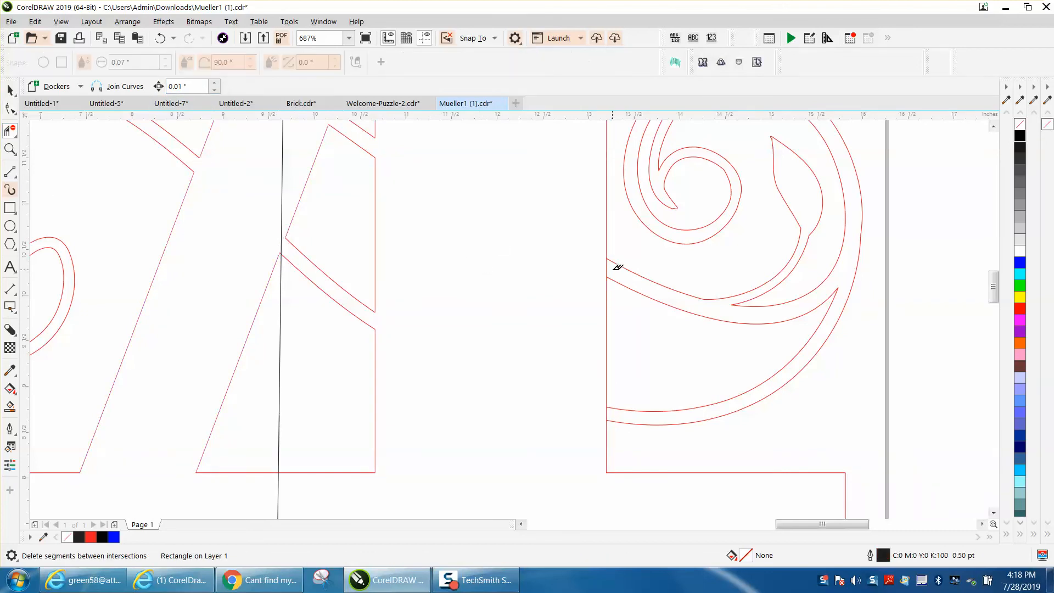
pyautogui.click(605, 267)
pyautogui.click(599, 407)
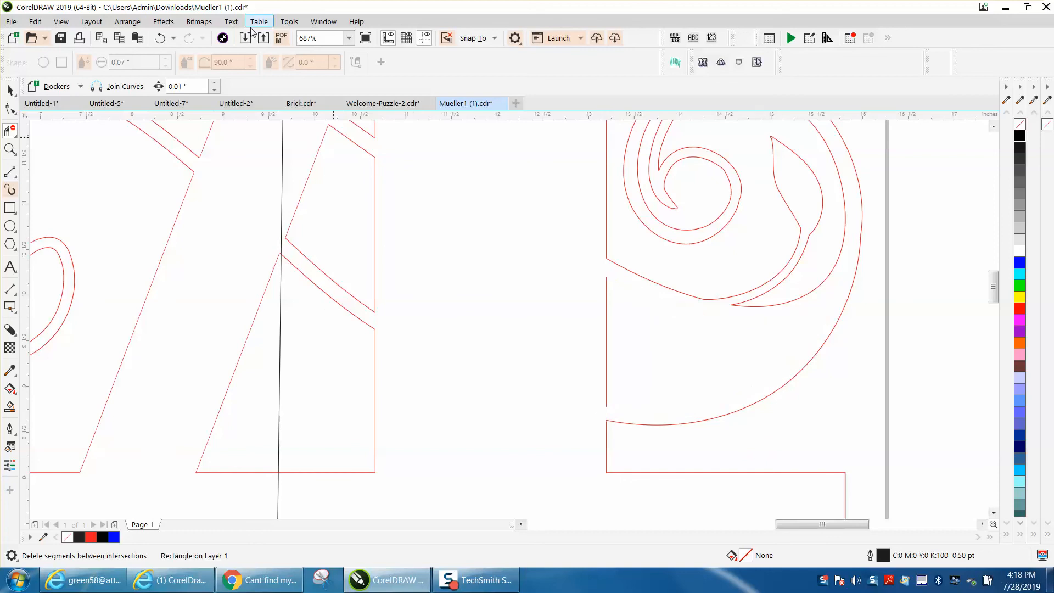
pyautogui.click(162, 38)
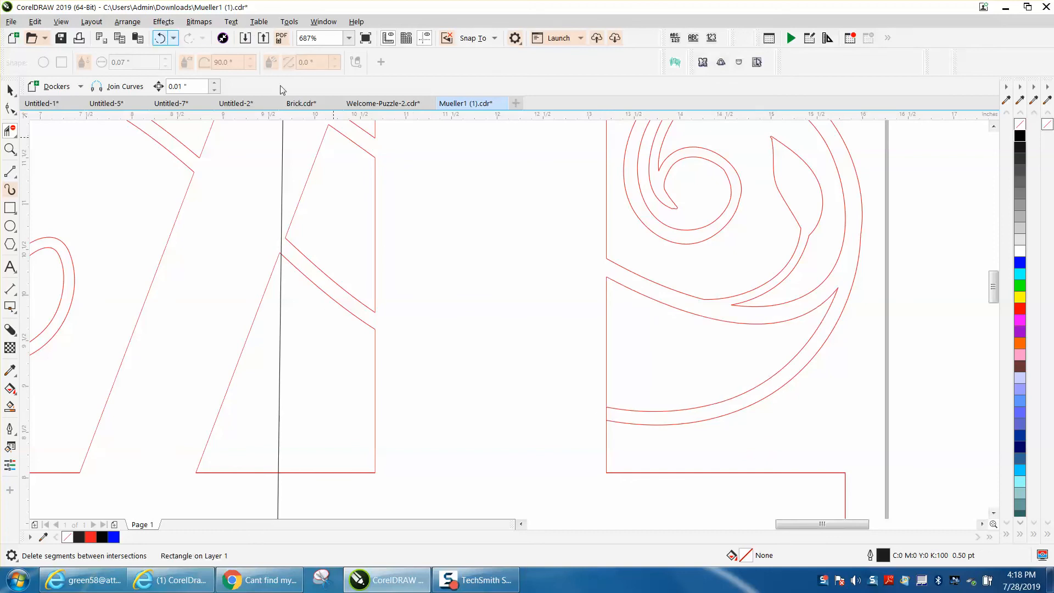
pyautogui.click(603, 413)
pyautogui.scroll(-4, 469, 283)
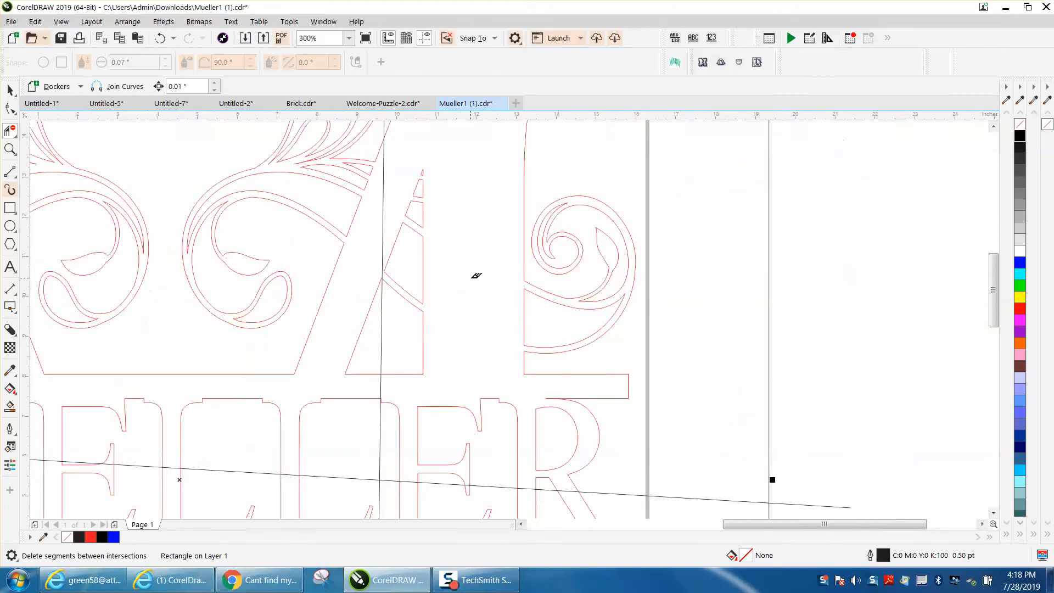
pyautogui.click(10, 89)
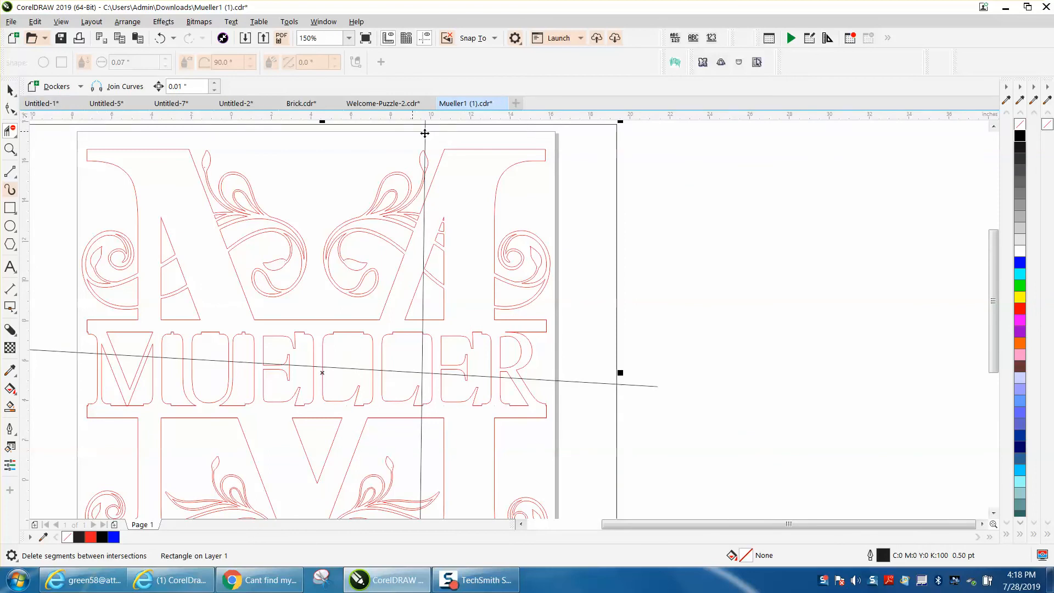
# Delete the nearly horizontal and nearly vertical dividing lines that cross the monogram.
pyautogui.click(656, 387)
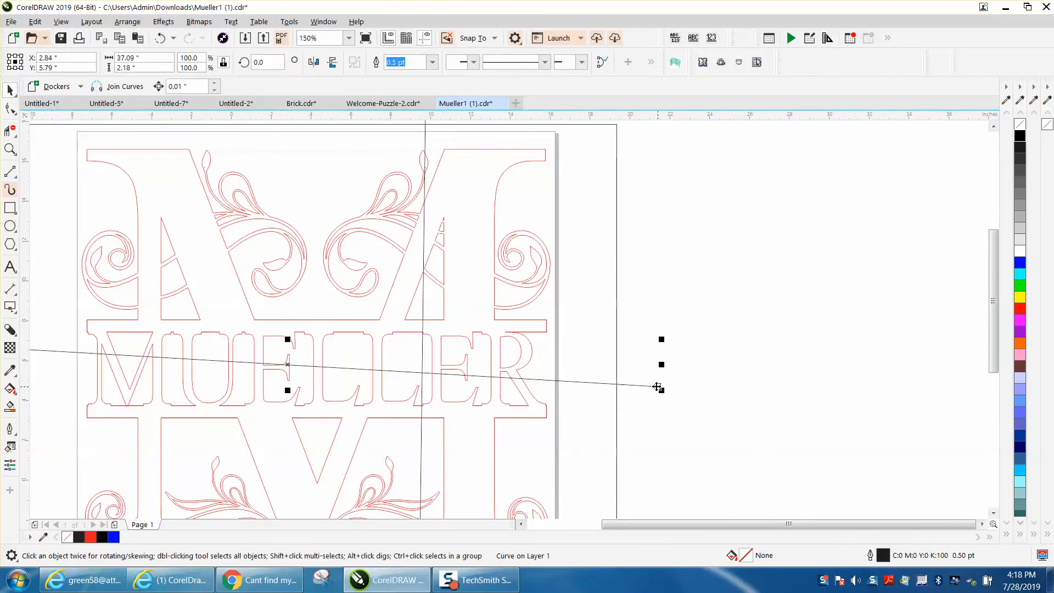
pyautogui.press('Delete')
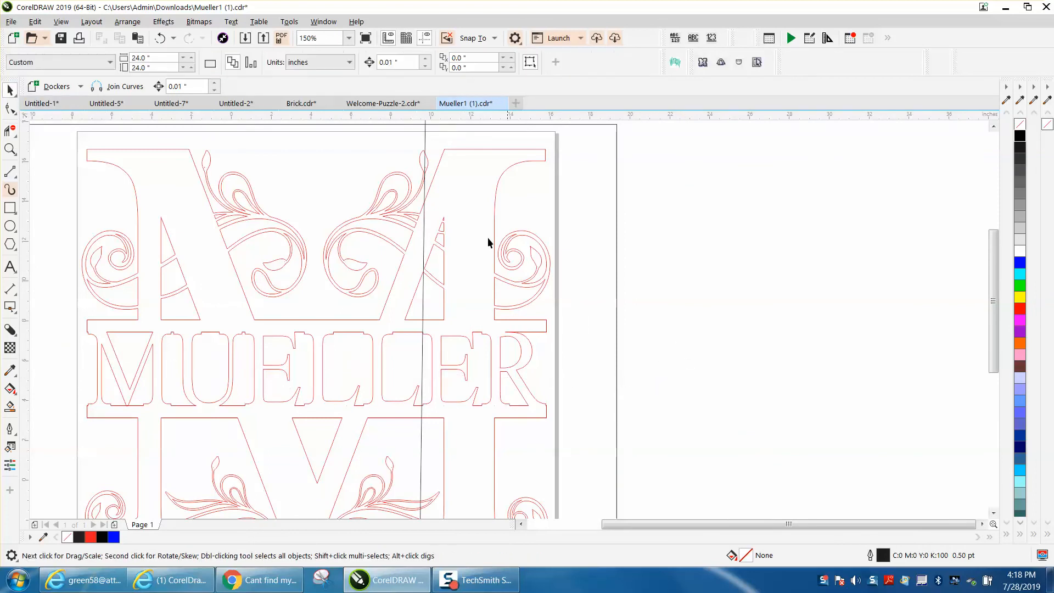
pyautogui.click(425, 140)
pyautogui.press('Delete')
pyautogui.scroll(-2, 522, 237)
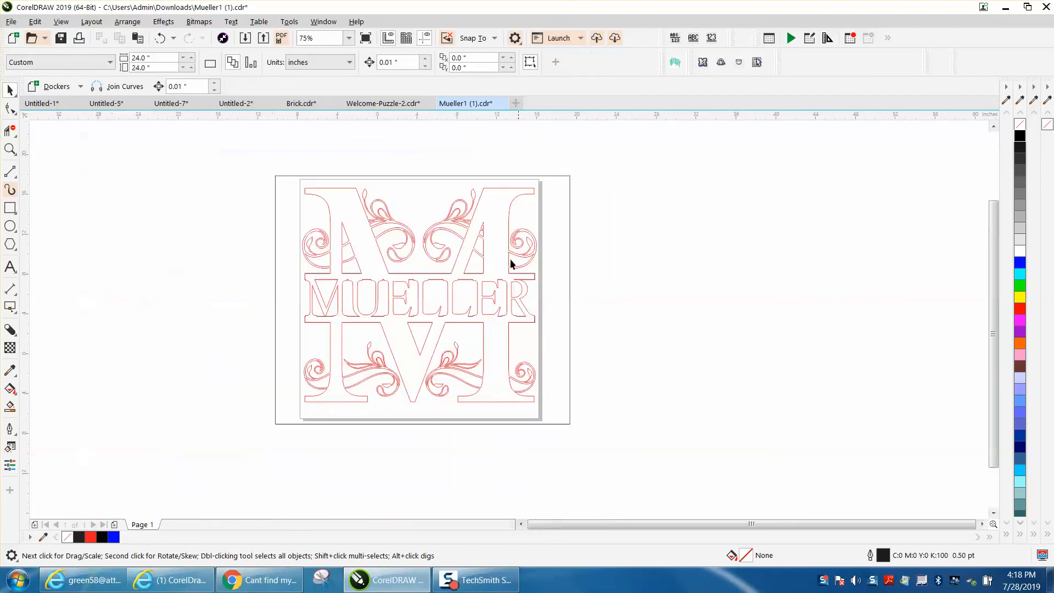
# Test the whole letter with a blue Smart Fill, delete the surrounding rectangle, and undo both the fill and the deletion.
pyautogui.click(10, 406)
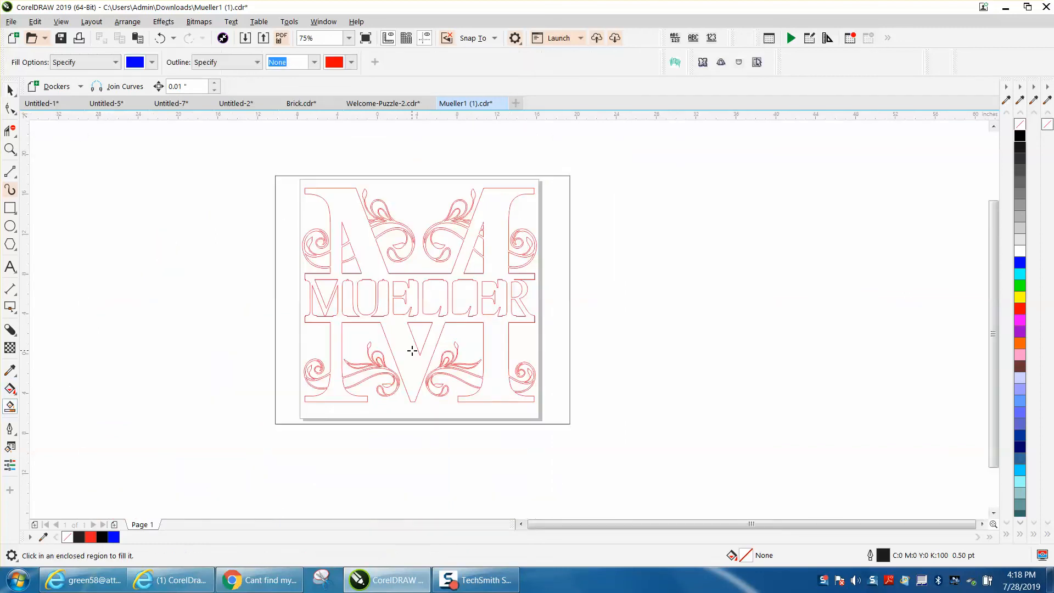
pyautogui.click(403, 351)
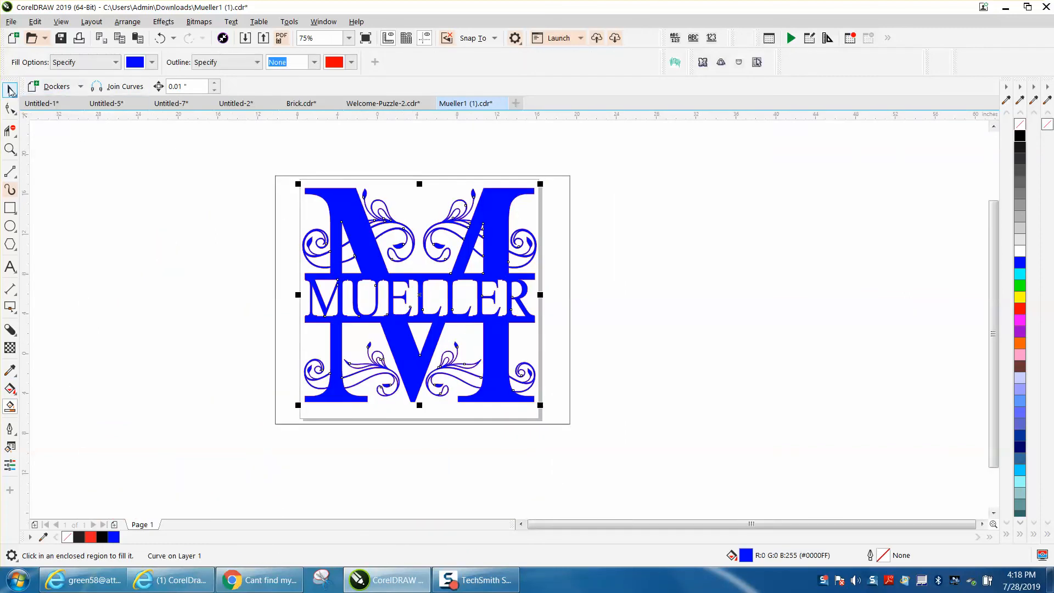
pyautogui.click(10, 90)
pyautogui.click(570, 176)
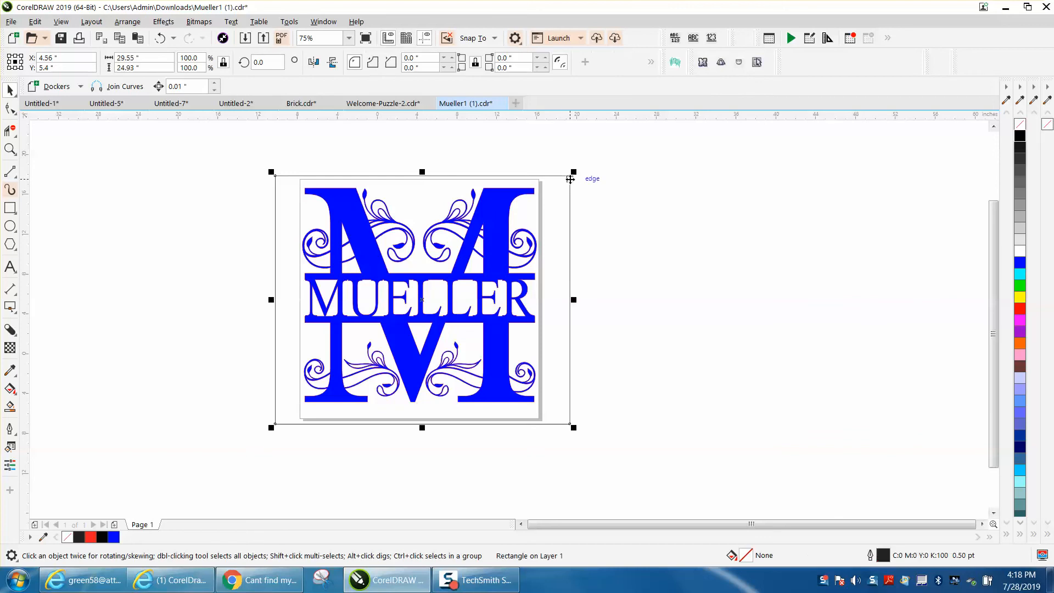
pyautogui.press('Delete')
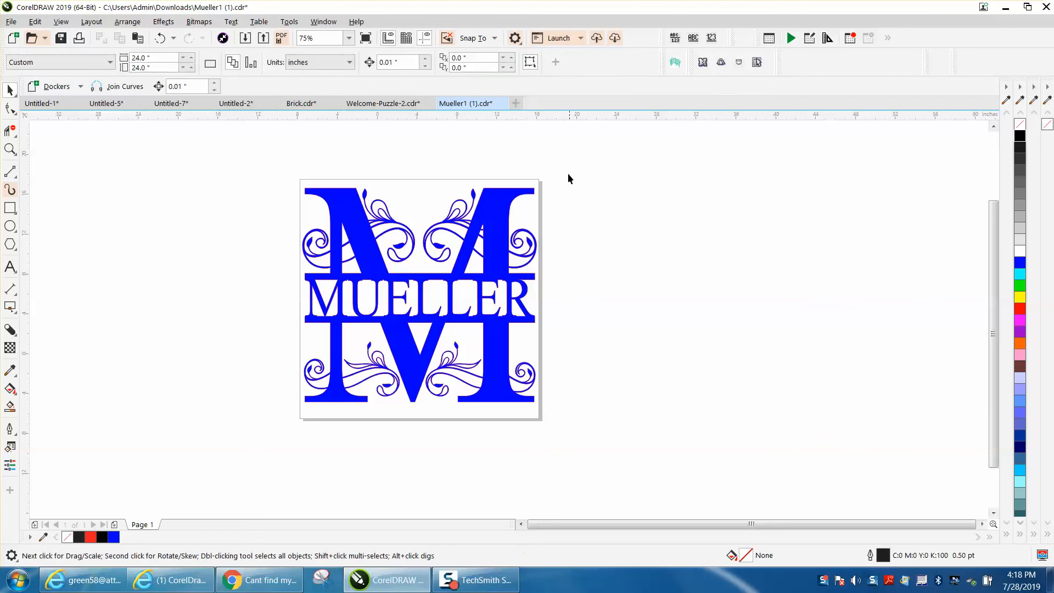
pyautogui.click(159, 38)
pyautogui.click(161, 39)
pyautogui.click(260, 104)
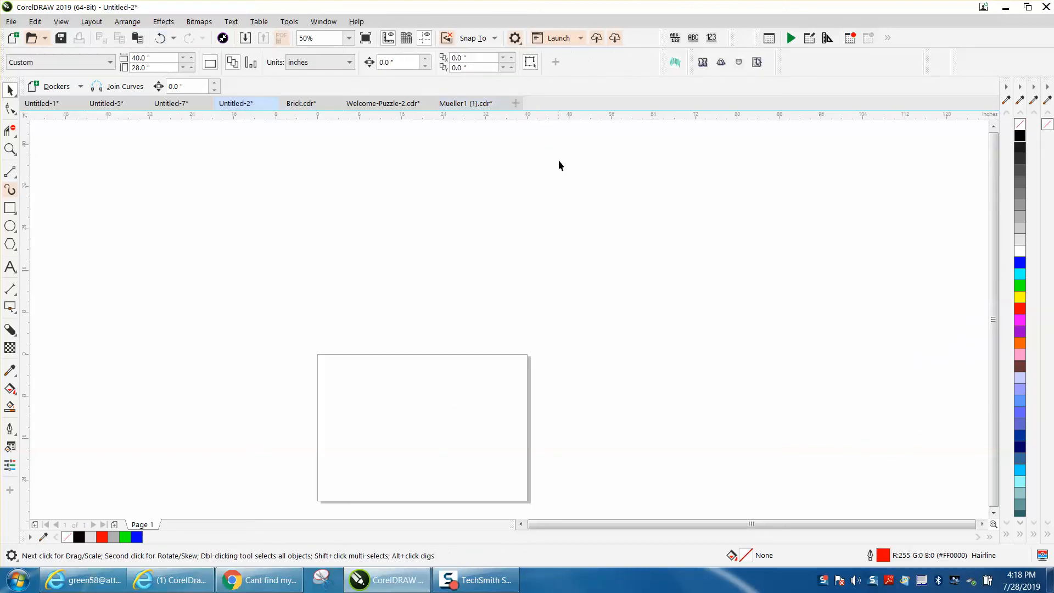
pyautogui.click(477, 103)
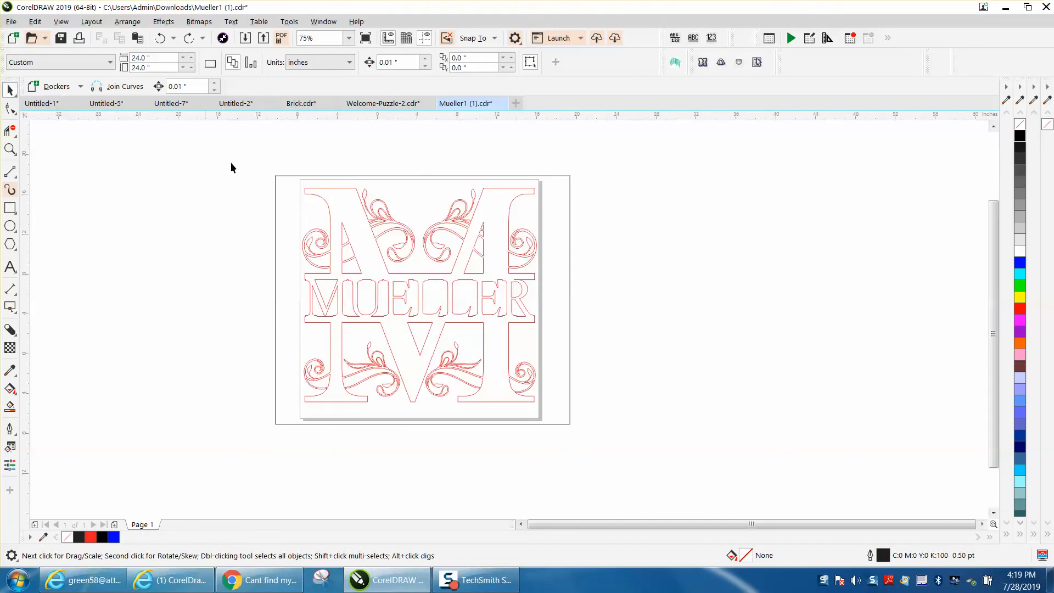
# Delete the rectangle surrounding the monogram, leaving the letter outlines in place.
pyautogui.click(549, 175)
pyautogui.press('Delete')
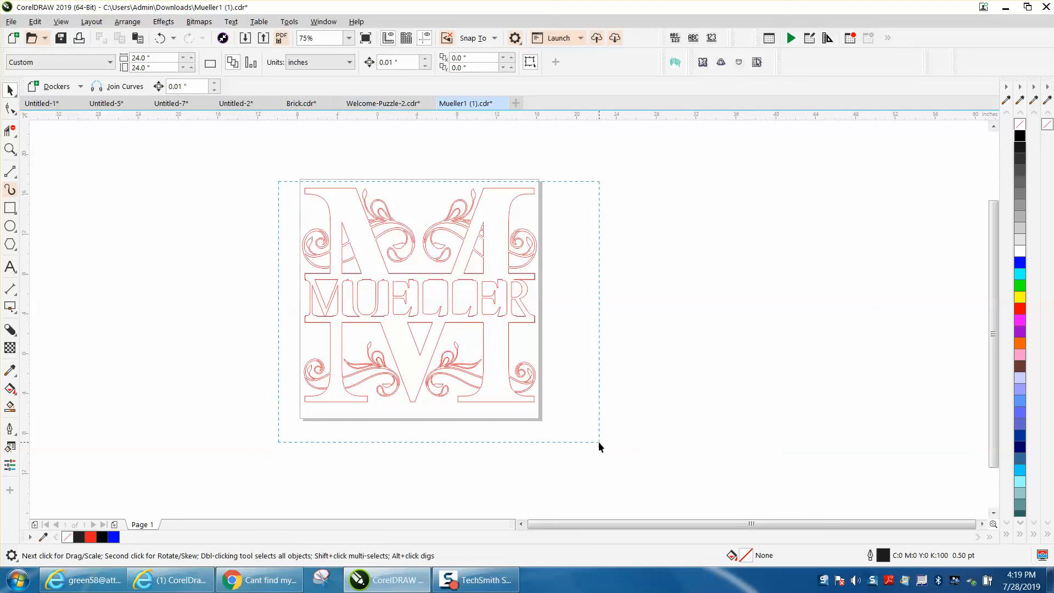
pyautogui.moveTo(599, 443); pyautogui.dragTo(599, 441)
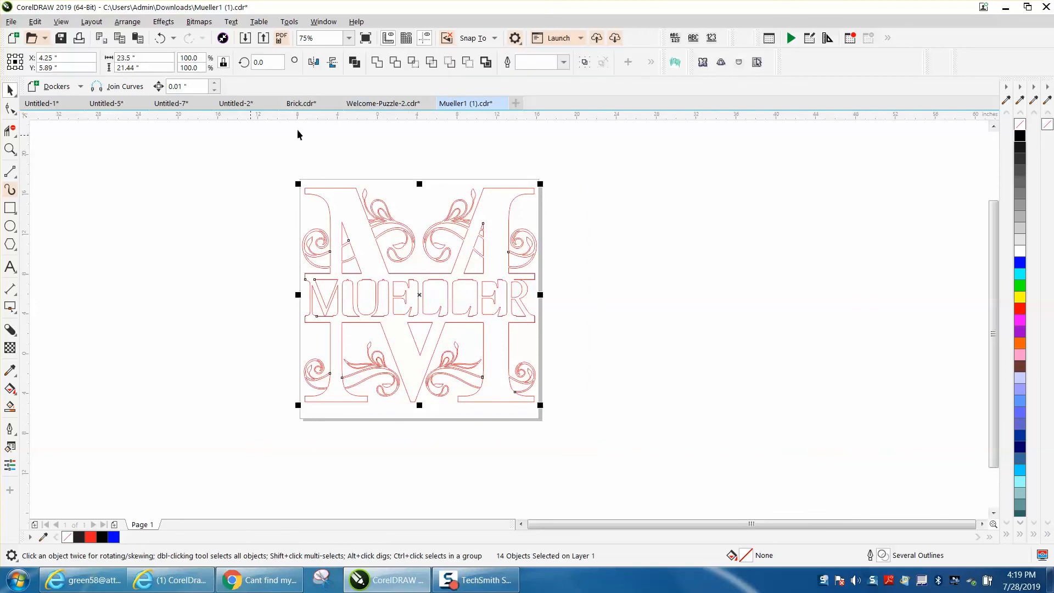
pyautogui.click(367, 133)
# Create a blue Smart Fill copy of the whole letter and nudge it 24 inches to the right of the original.
pyautogui.click(400, 62)
pyautogui.write('2')
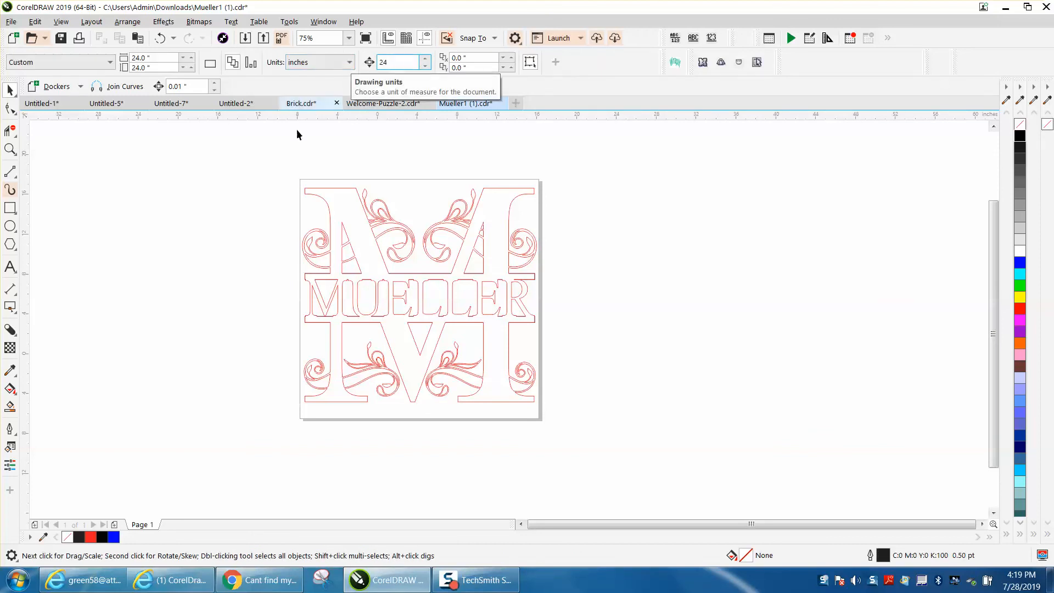
pyautogui.write('4')
pyautogui.press('Return')
pyautogui.click(10, 406)
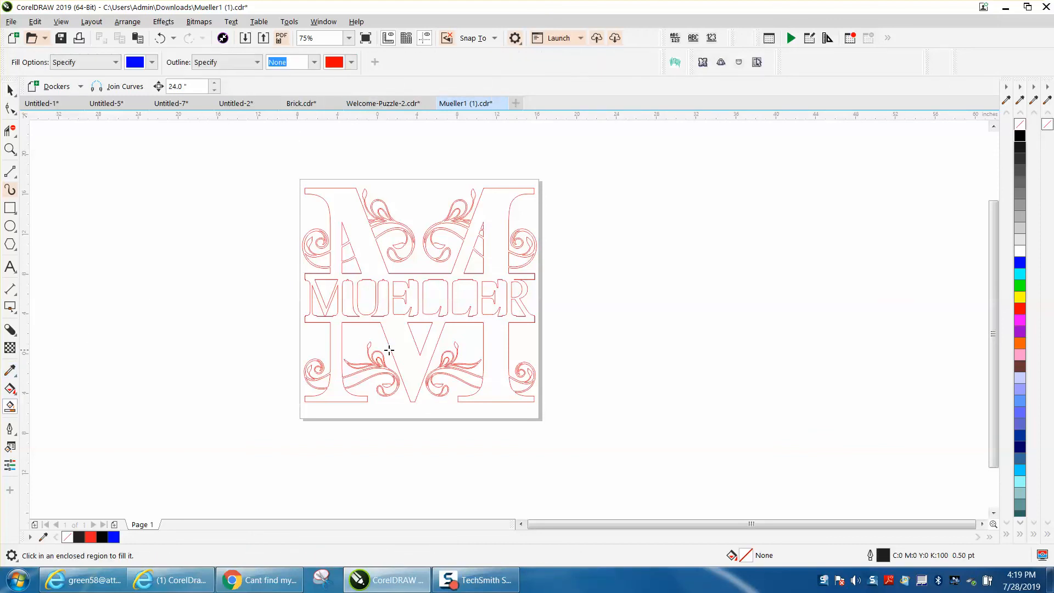
pyautogui.press('Right')
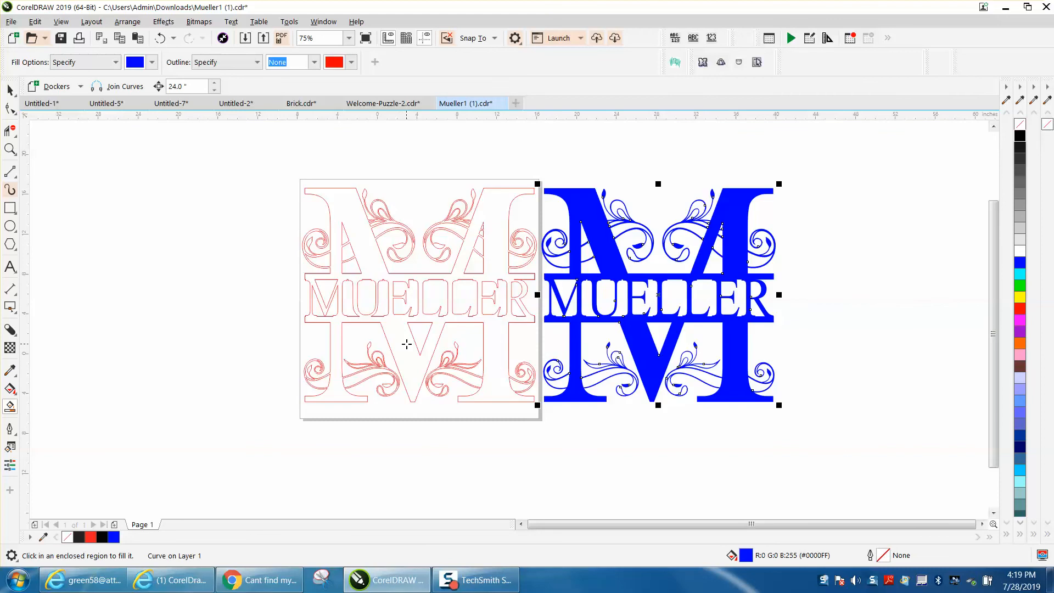
# Remove the blue fill from the nudged copy and give it a red outline.
pyautogui.click(1020, 124)
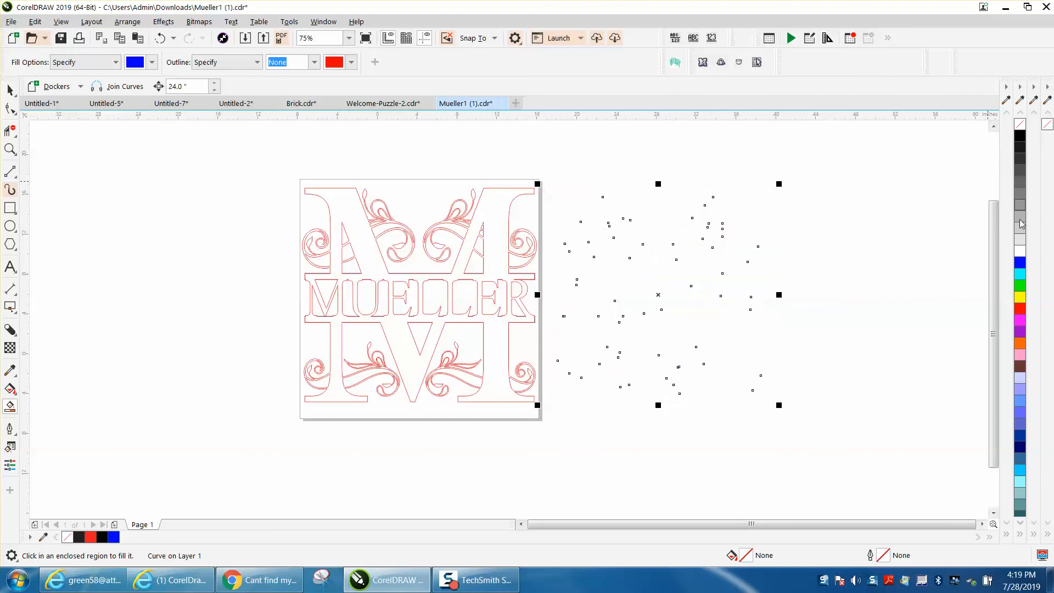
pyautogui.rightClick(1021, 300)
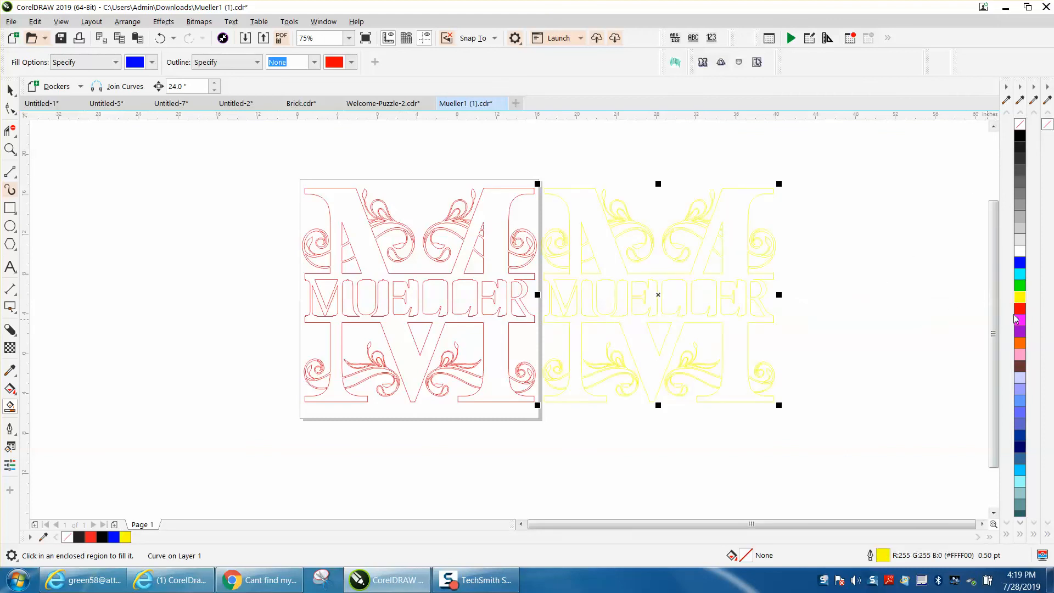
pyautogui.rightClick(1020, 308)
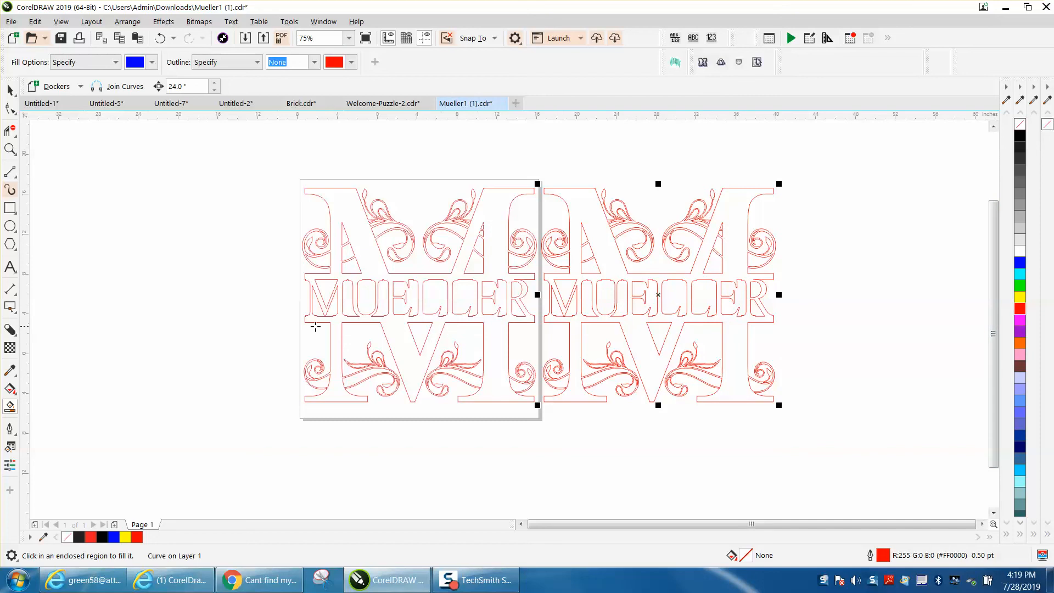
# Delete the original monogram outlines on the page and centre the new red outline copy on the page.
pyautogui.click(10, 89)
pyautogui.moveTo(260, 185); pyautogui.dragTo(483, 397)
pyautogui.moveTo(529, 424); pyautogui.dragTo(548, 428)
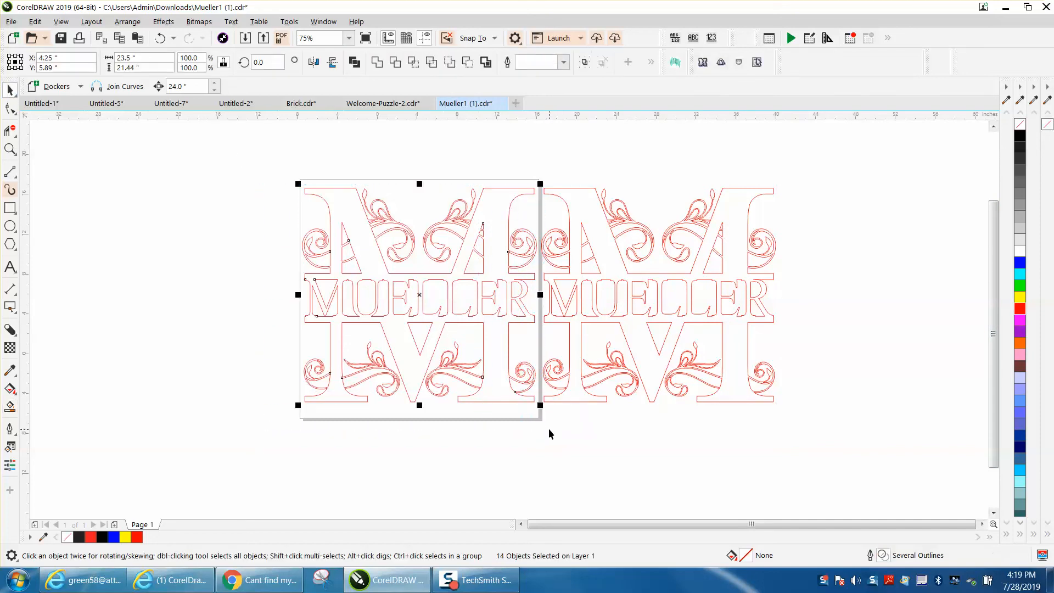
pyautogui.press('Delete')
pyautogui.click(577, 304)
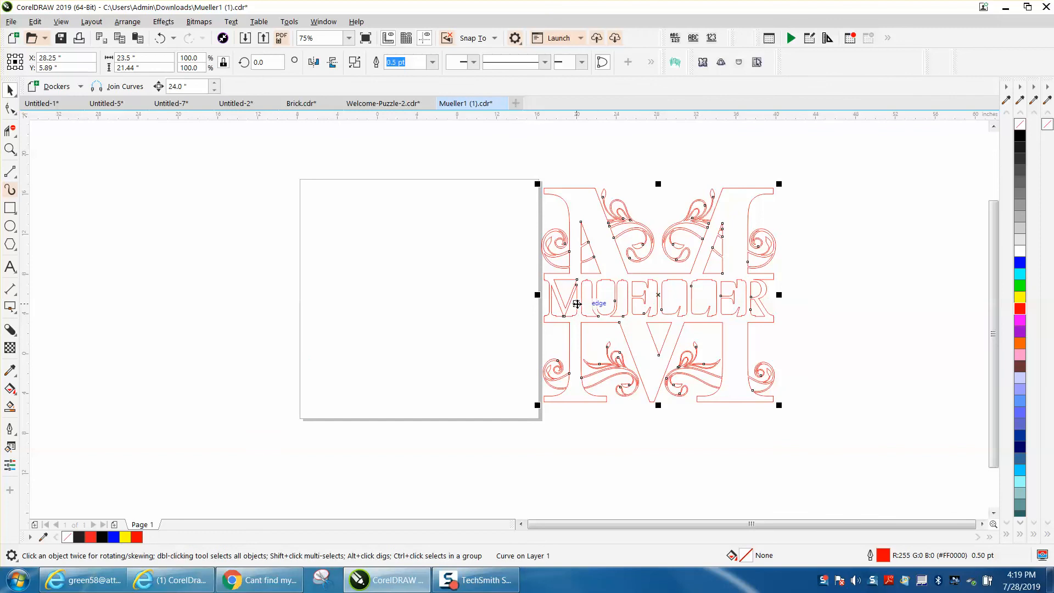
pyautogui.press('p')
# Fill the whole centred letter with blue using Smart Fill, with no outline.
pyautogui.click(10, 149)
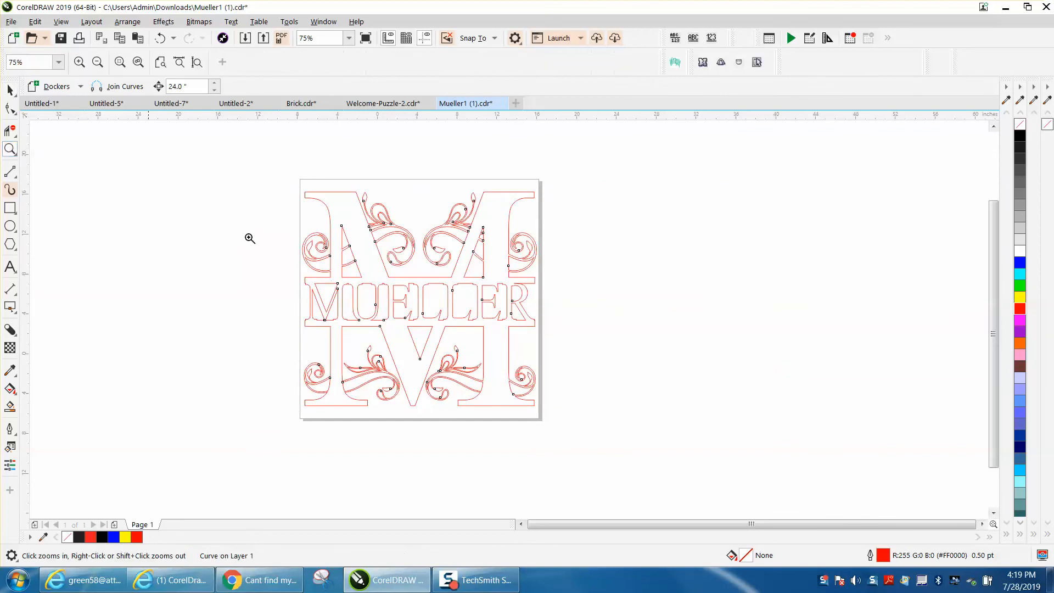
pyautogui.moveTo(333, 267); pyautogui.dragTo(508, 320)
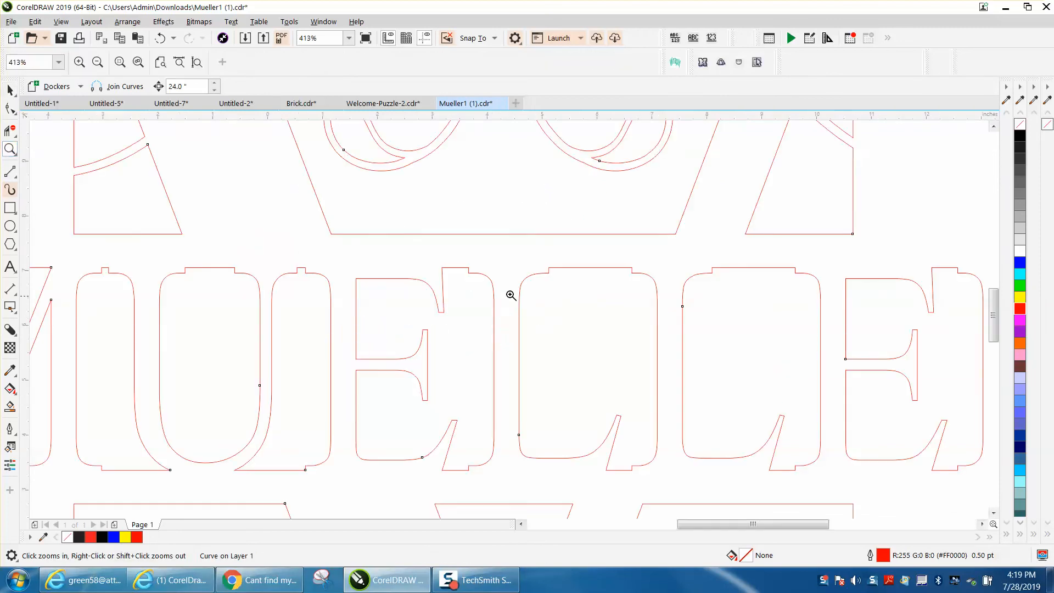
pyautogui.rightClick(498, 291)
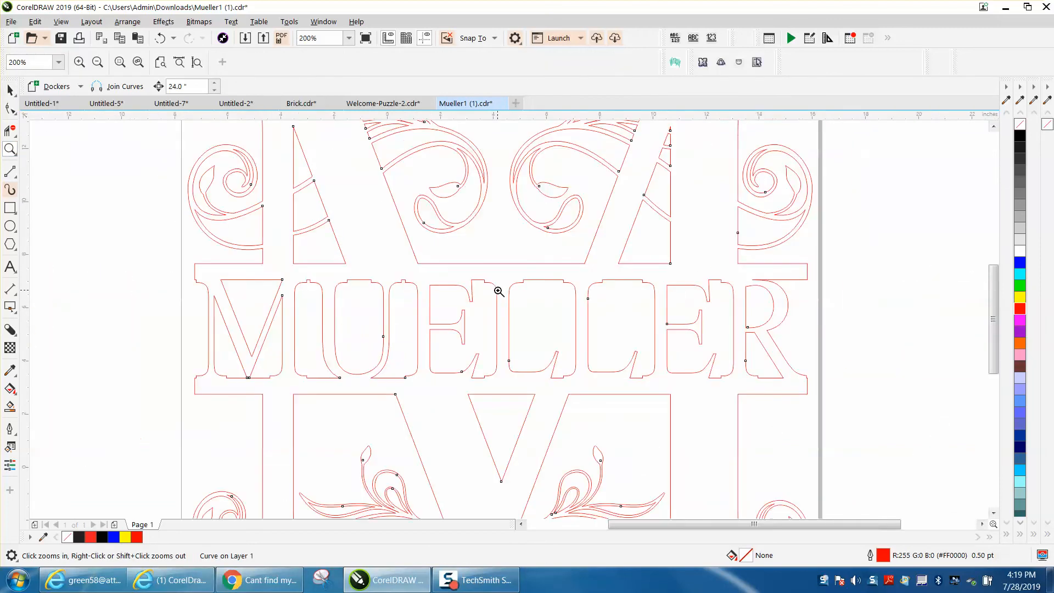
pyautogui.rightClick(515, 334)
pyautogui.click(10, 406)
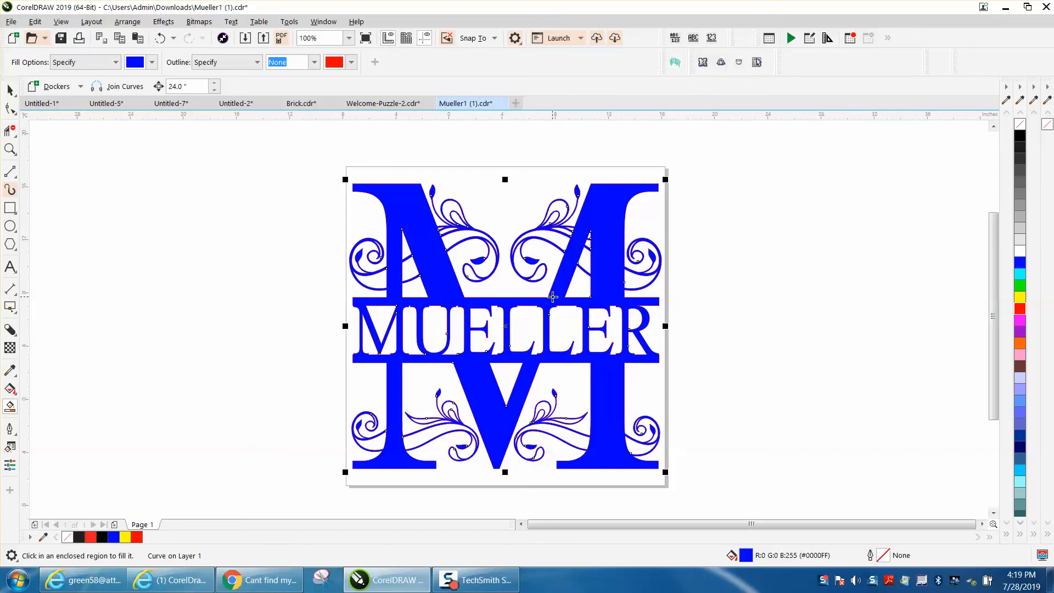
pyautogui.click(10, 89)
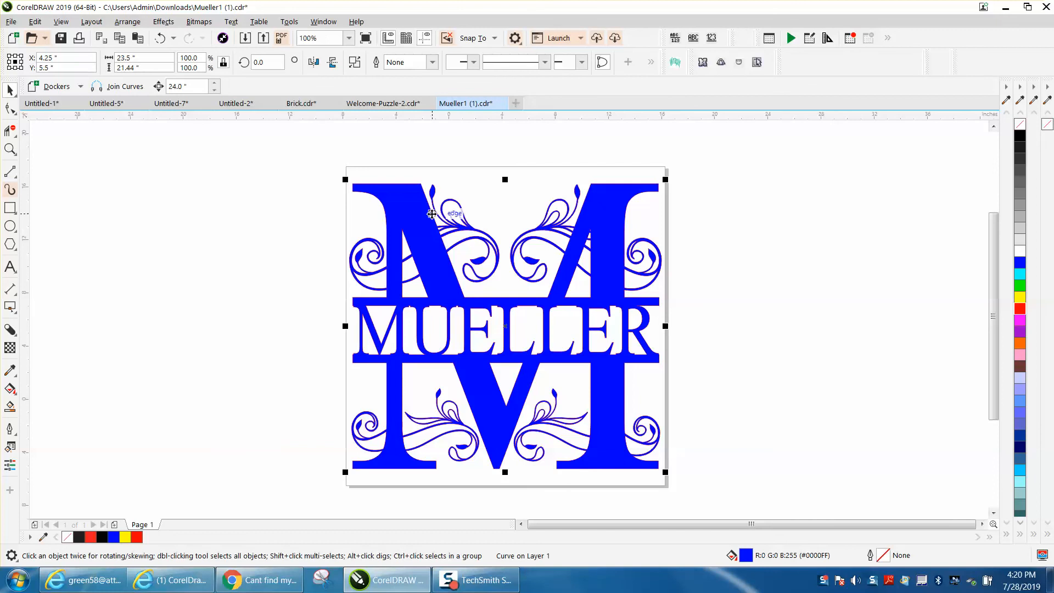